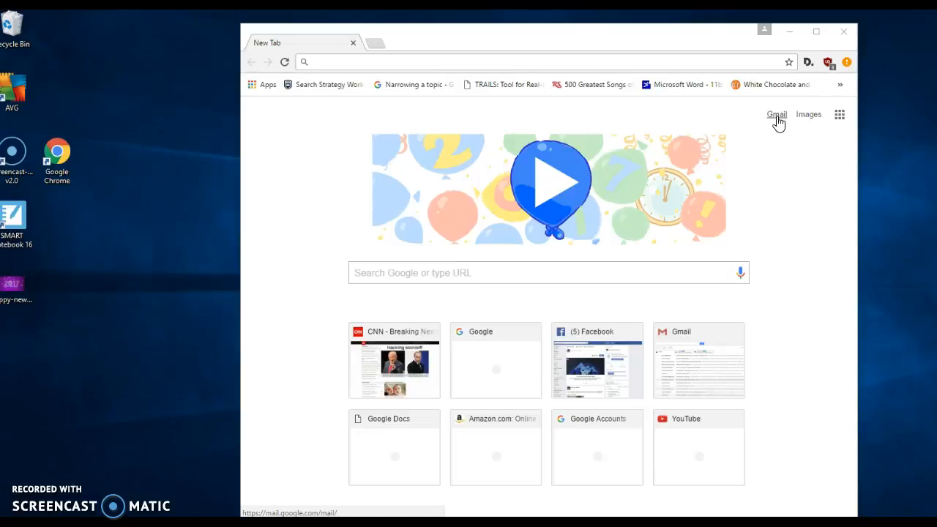
- Open Gmail and sign in by entering the account password
click(777, 118)
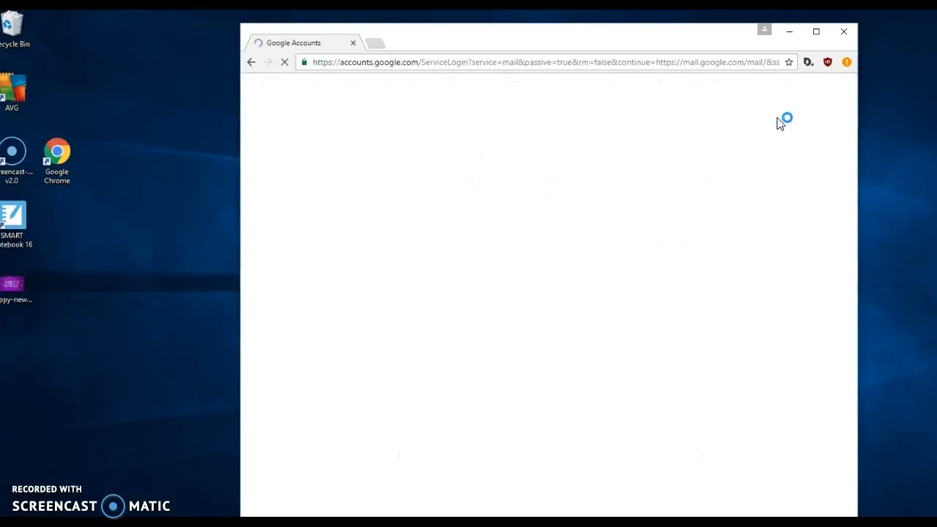
click(533, 190)
text(•••)
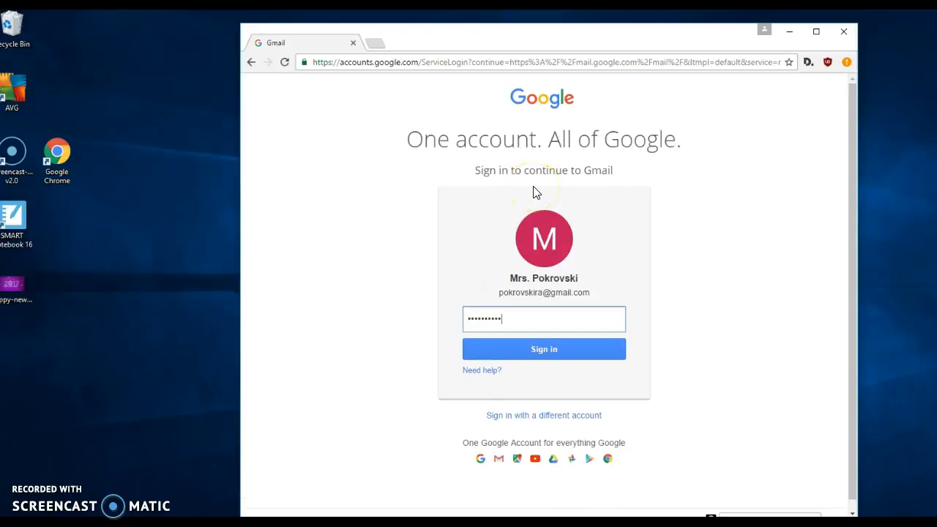
text(•••)
key(Return)
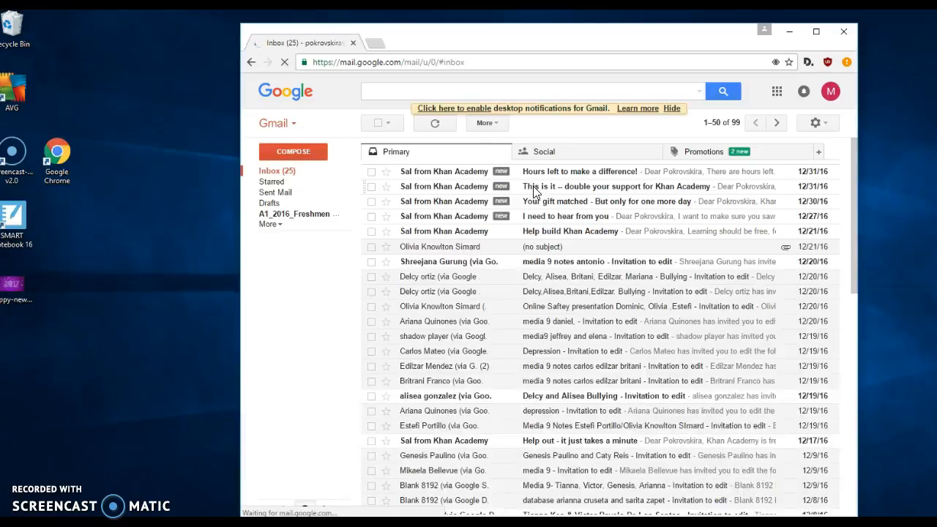
- Switch to Google Docs from the Google apps list and create a blank document
click(777, 92)
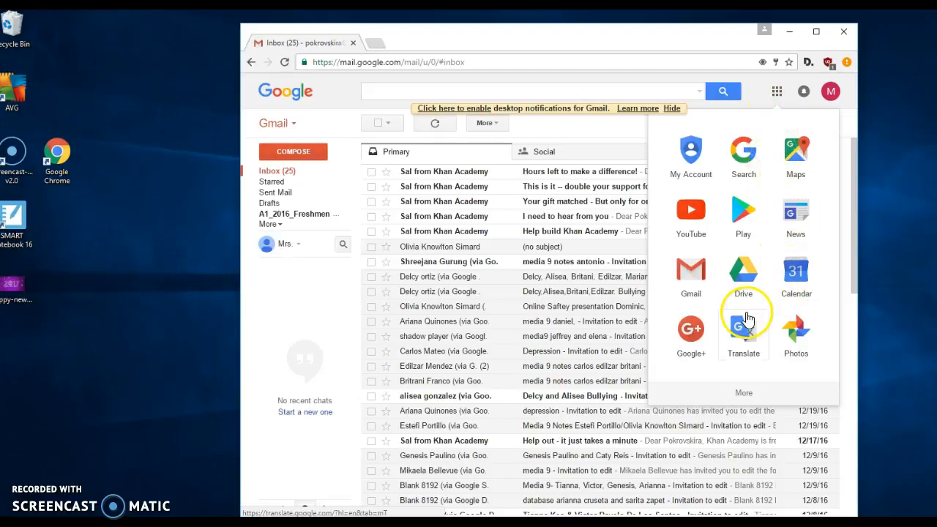
click(743, 394)
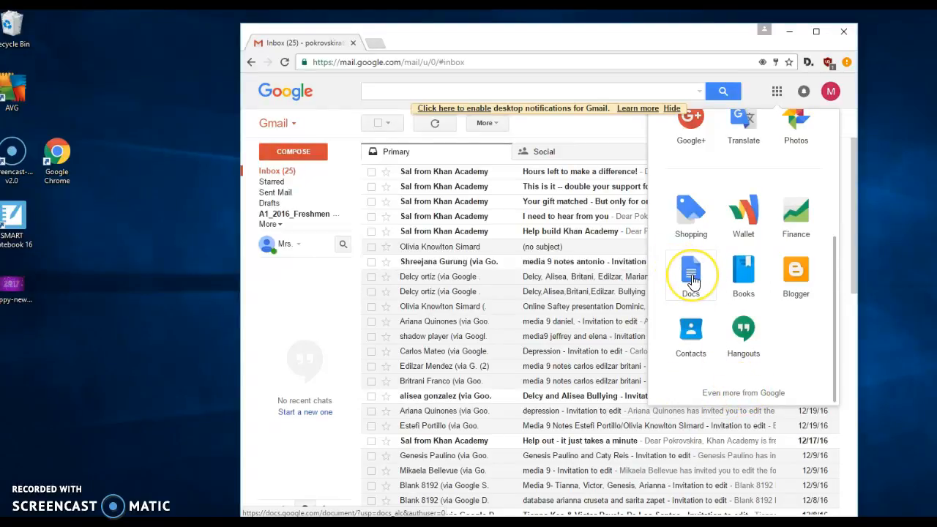
click(692, 278)
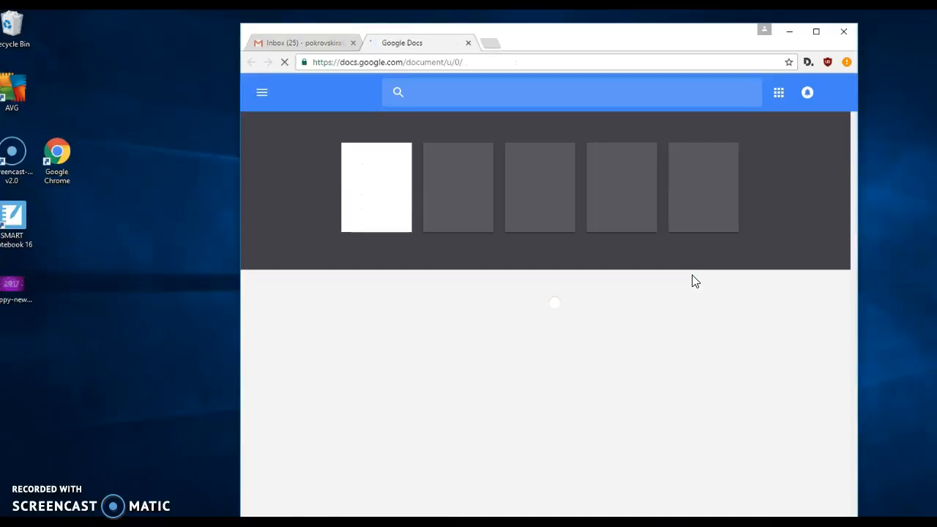
click(364, 198)
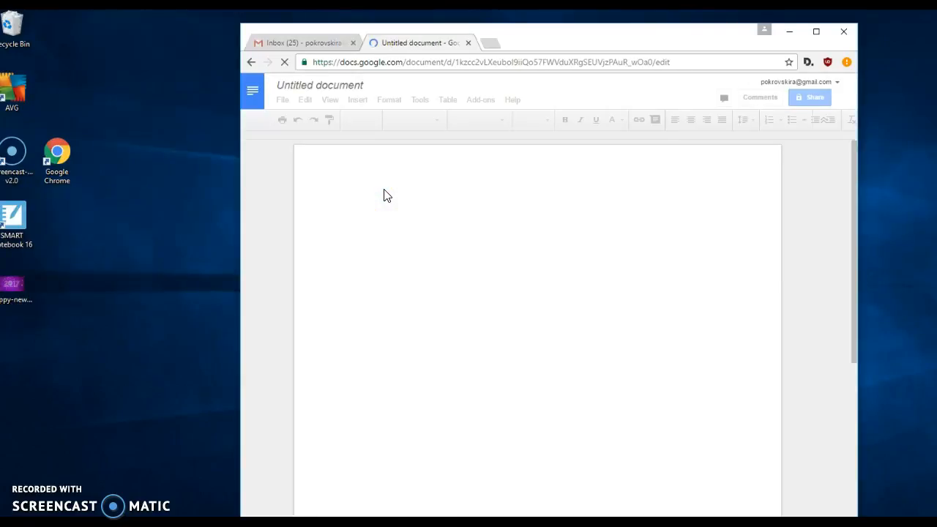
- Rename the untitled document to "Media 9 Notes" followed by the teacher's name
click(346, 85)
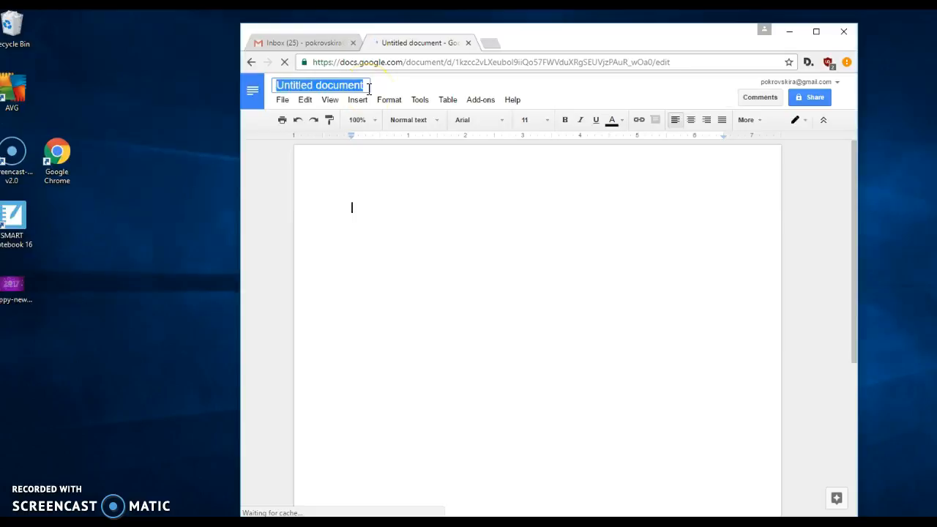
key(BackSpace)
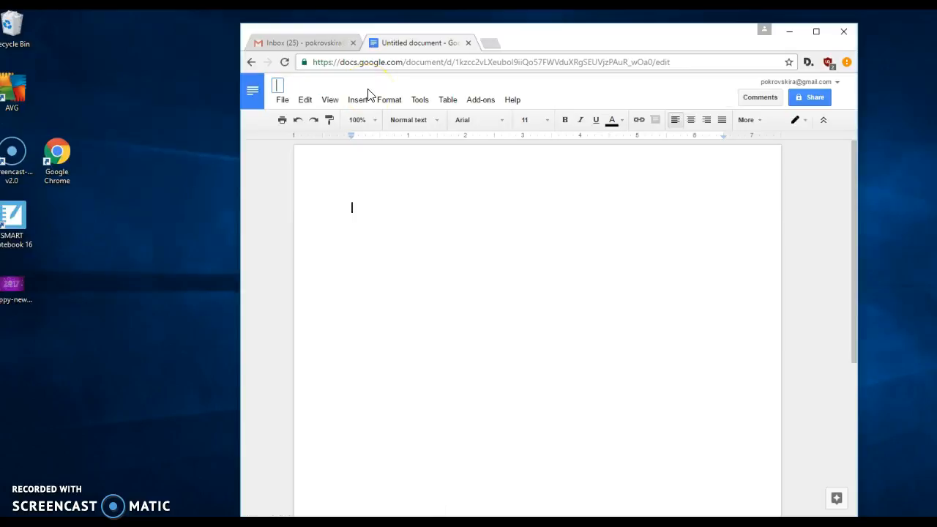
text(Media 9 Notes)
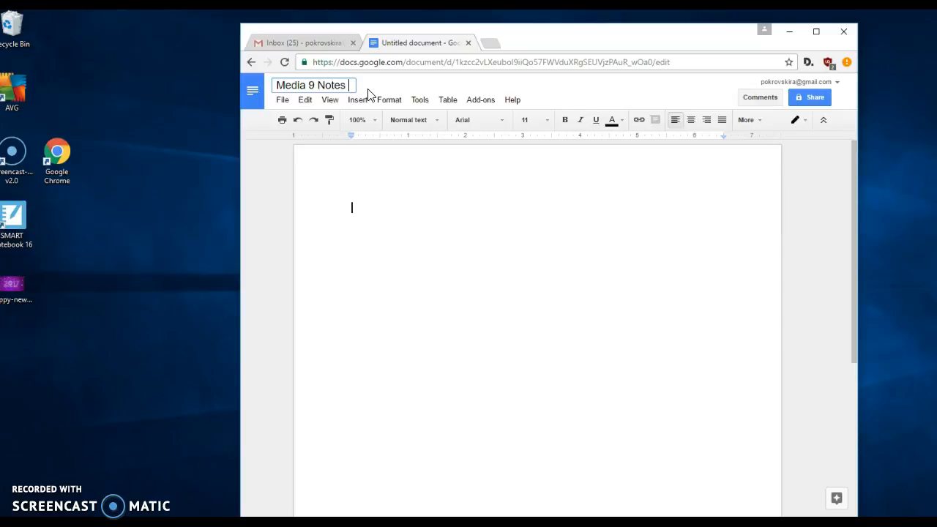
text(Mrs. Pokrovski)
click(391, 204)
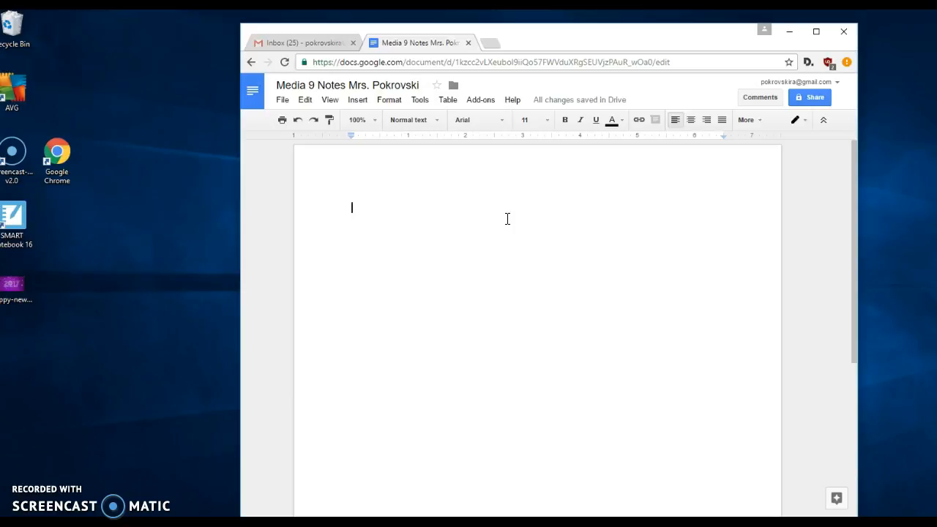
- Insert a table with two columns and five rows into the blank document
click(441, 193)
click(447, 107)
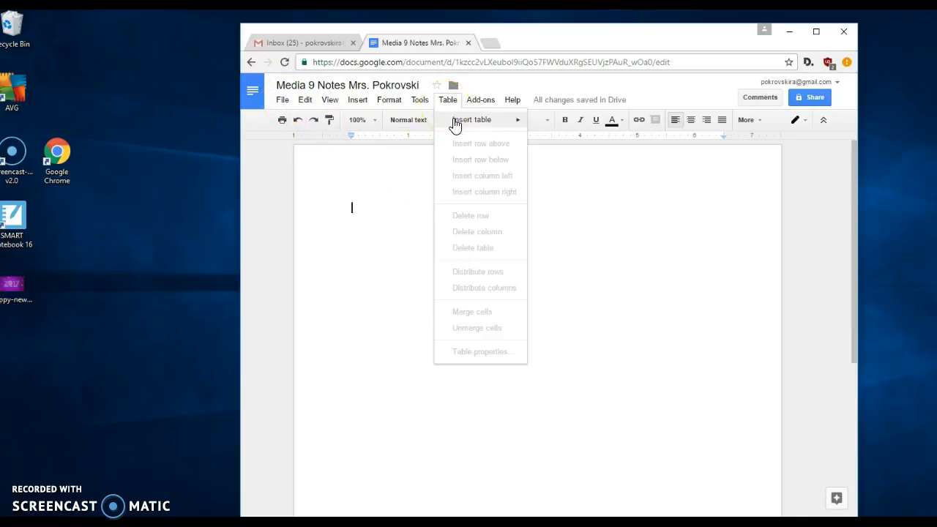
click(478, 124)
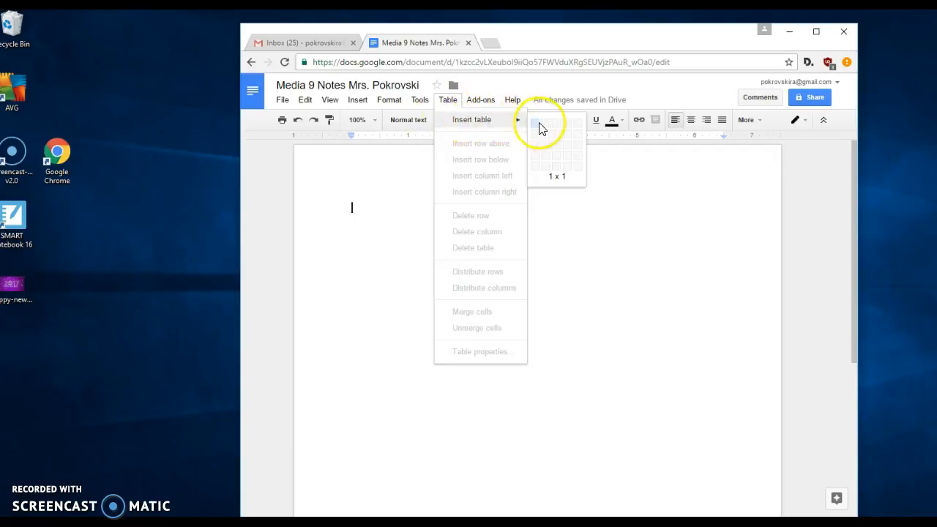
click(553, 174)
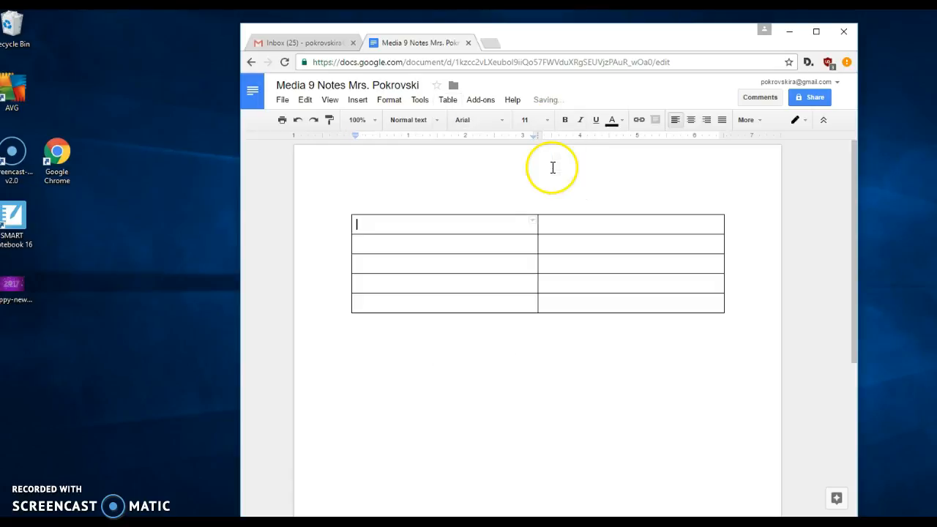
- Add the label "Source:" on the empty line above the table
click(390, 206)
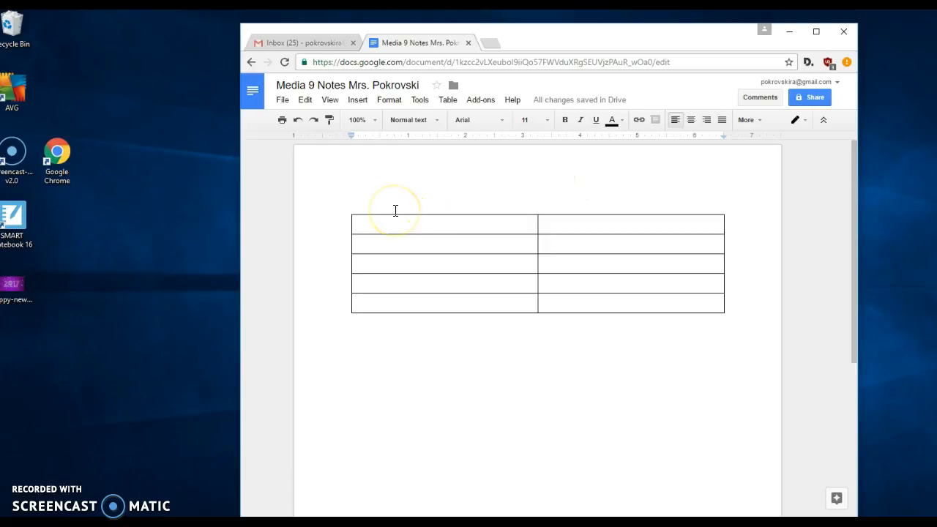
click(420, 216)
click(557, 232)
click(464, 222)
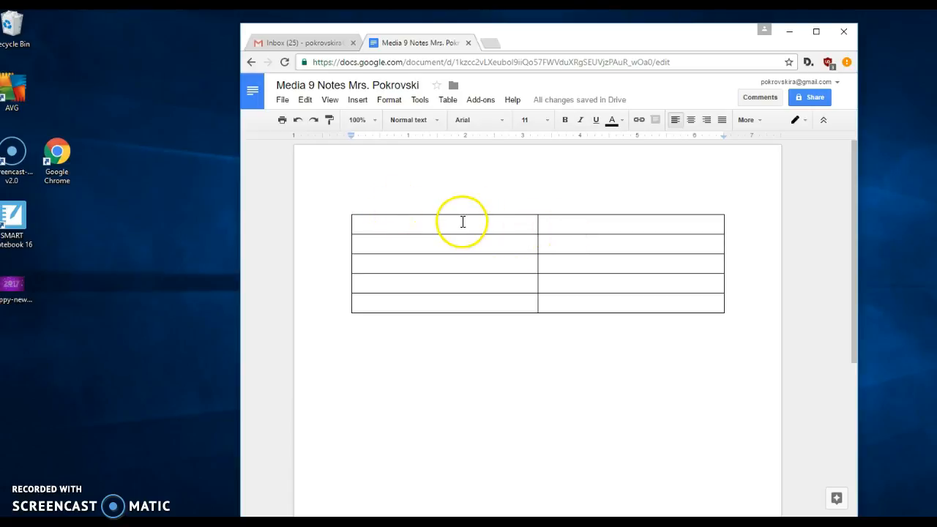
click(409, 204)
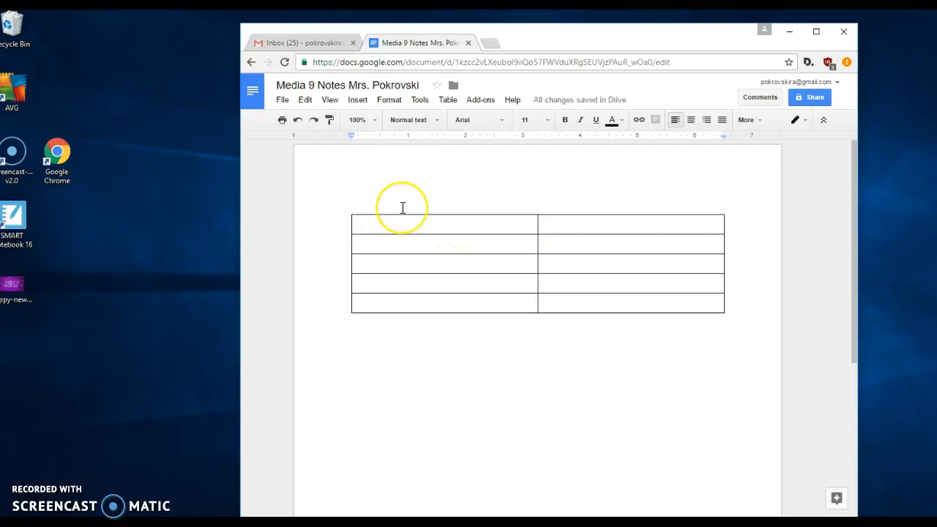
text(Source)
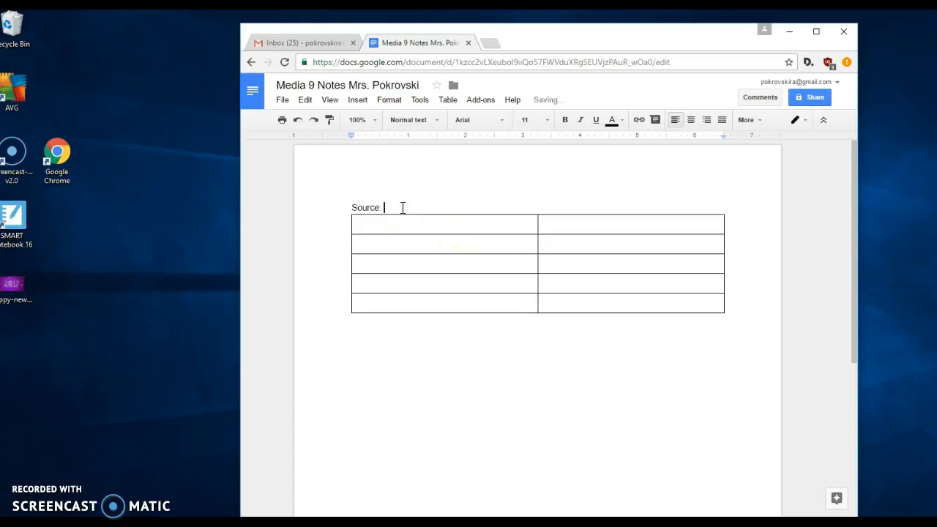
text(:)
- Make the "Source:" label bold and set its font size to 24
drag(395, 208, 333, 203)
click(565, 119)
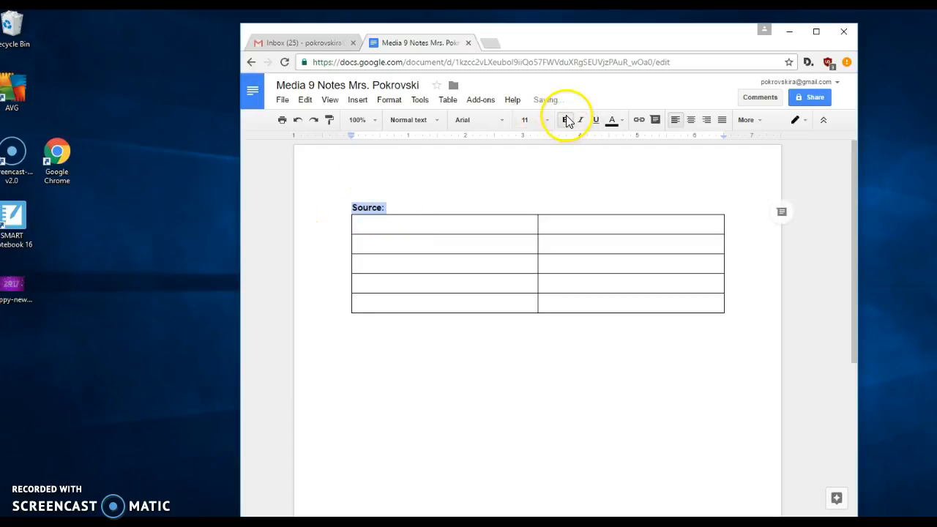
click(545, 121)
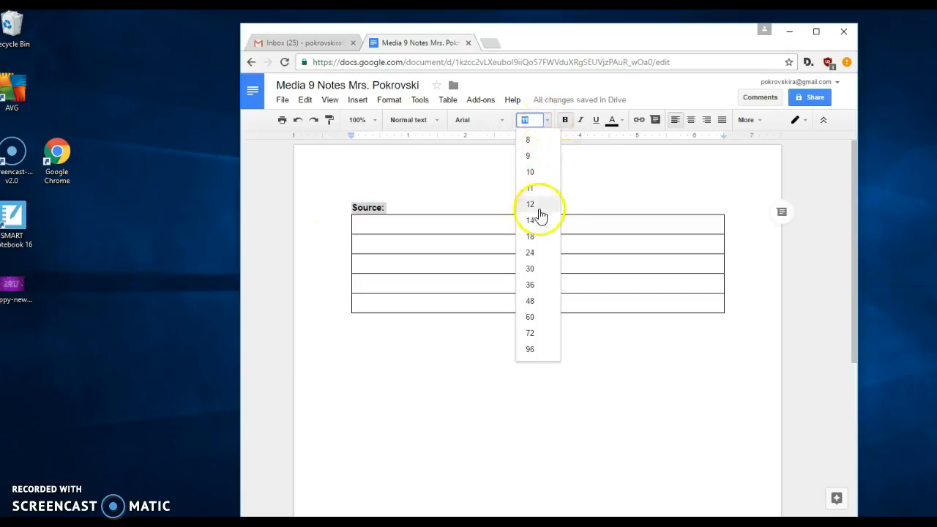
click(534, 252)
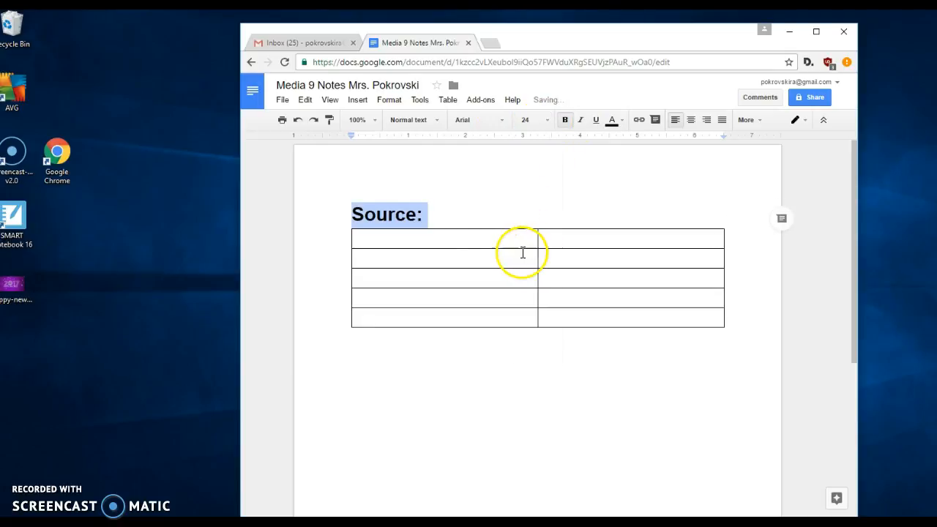
- After the "Source:" label, add "Encyclopedia Briatnnica “Title of Article”" at font size 18
click(467, 233)
click(461, 213)
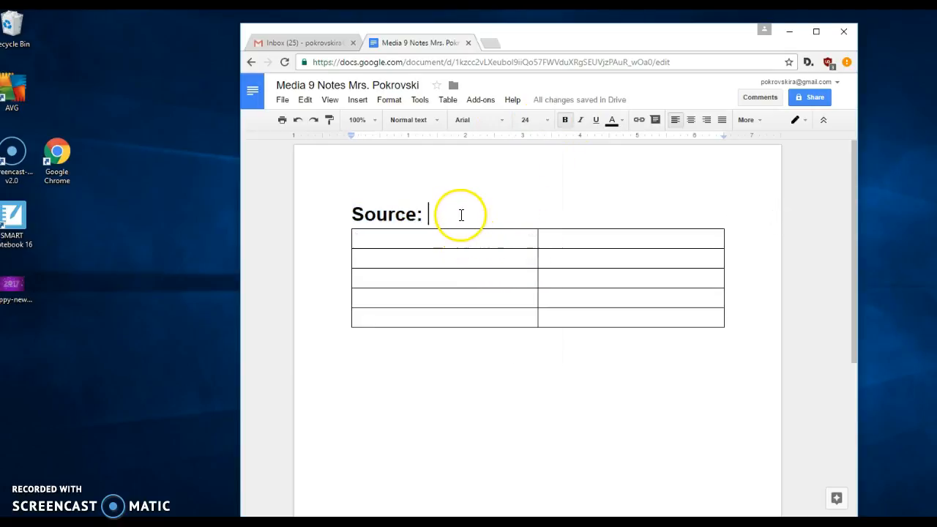
click(546, 121)
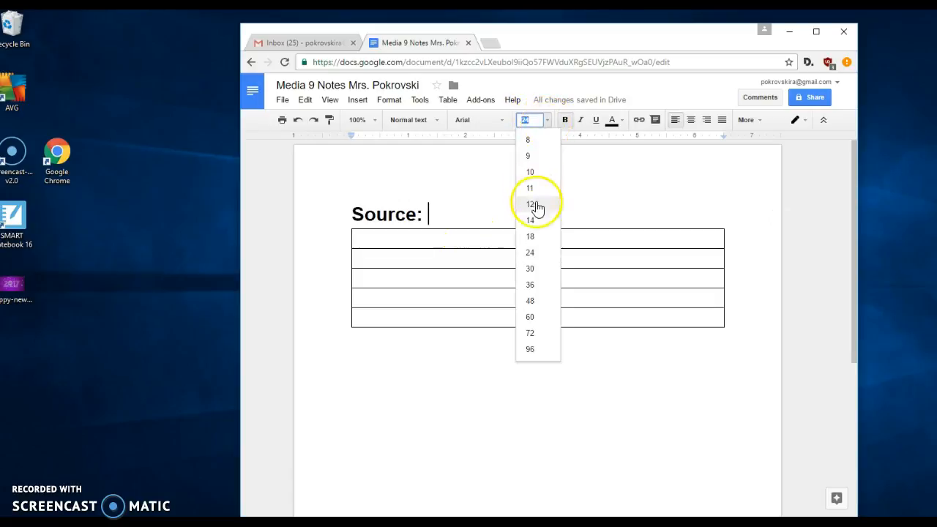
click(537, 237)
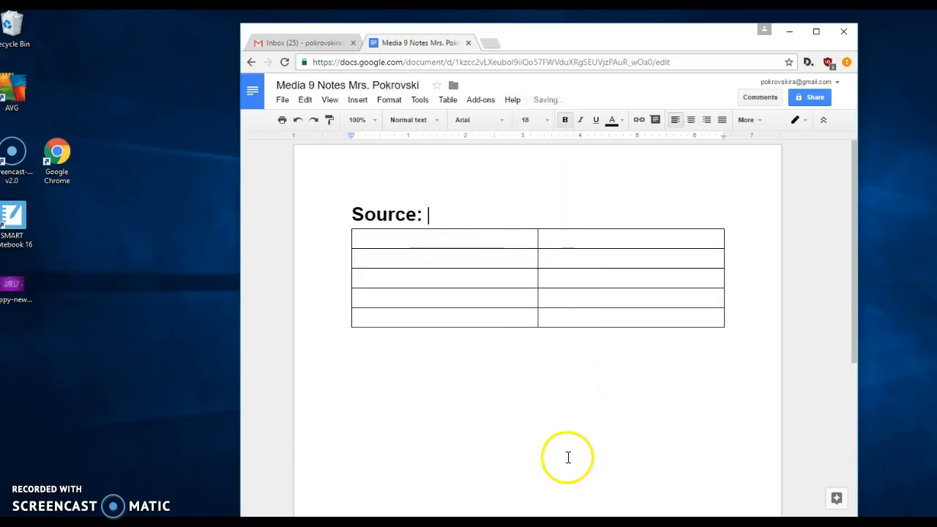
text(Encycloped)
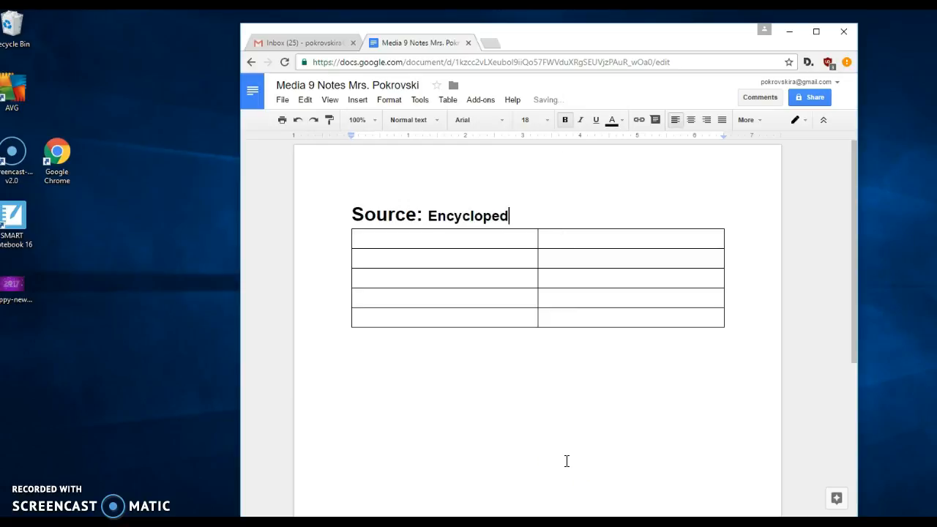
text(ia Briatn)
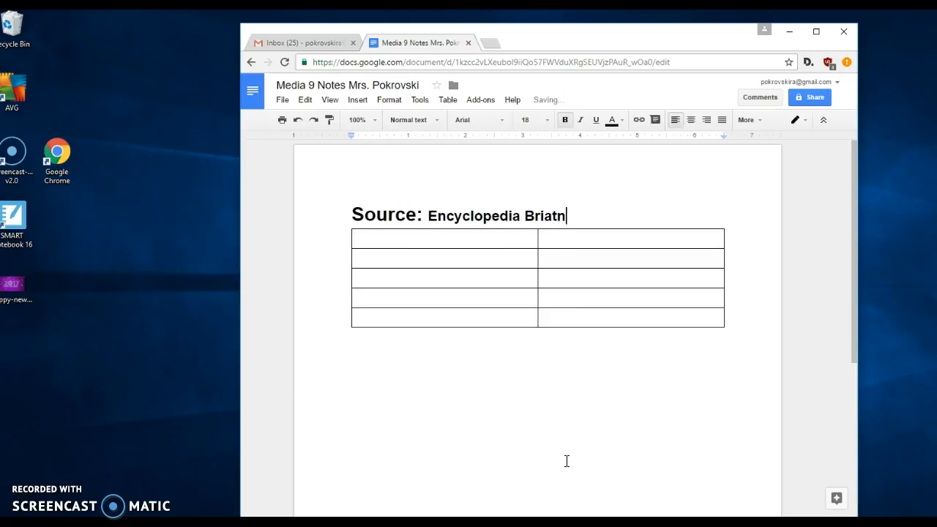
text(nica "Tit)
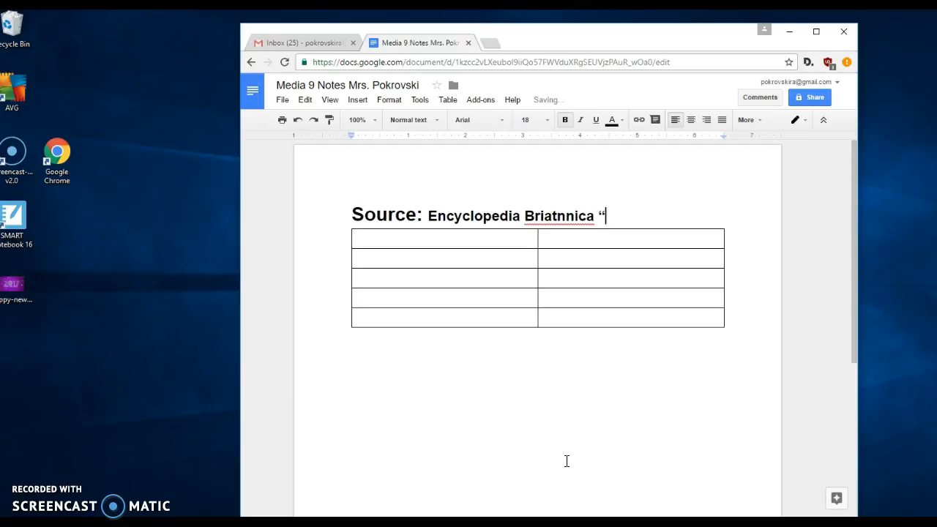
text(le of Ar)
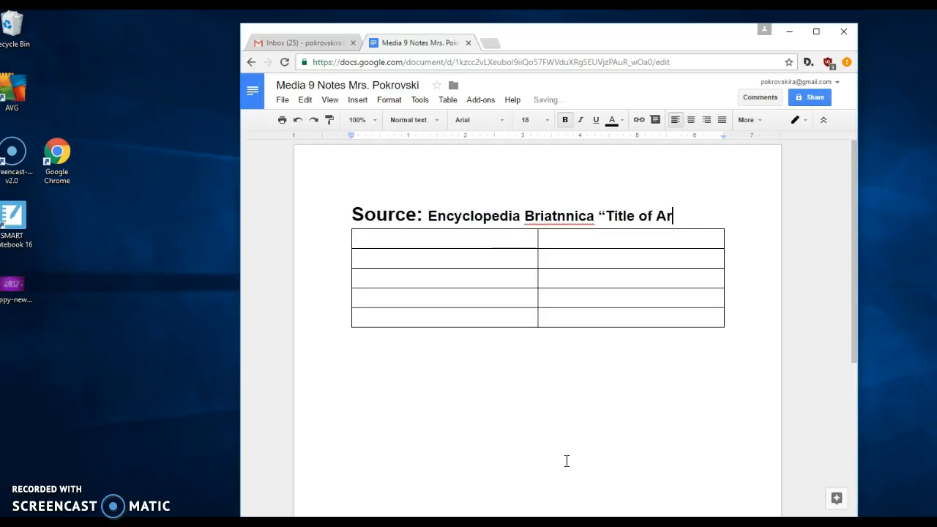
text(ticle")
- Add a blank line below the table
key(Down)
key(Left)
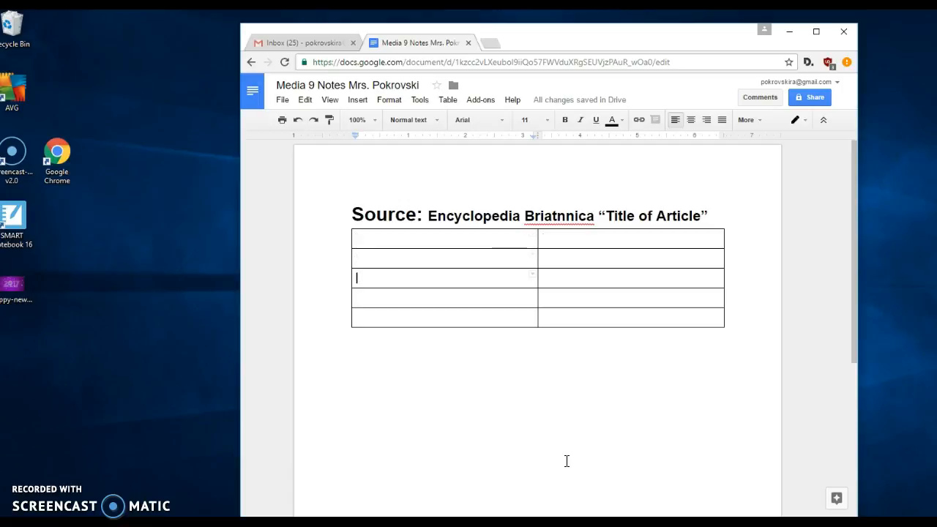
key(Down)
key(Down)
key(Return)
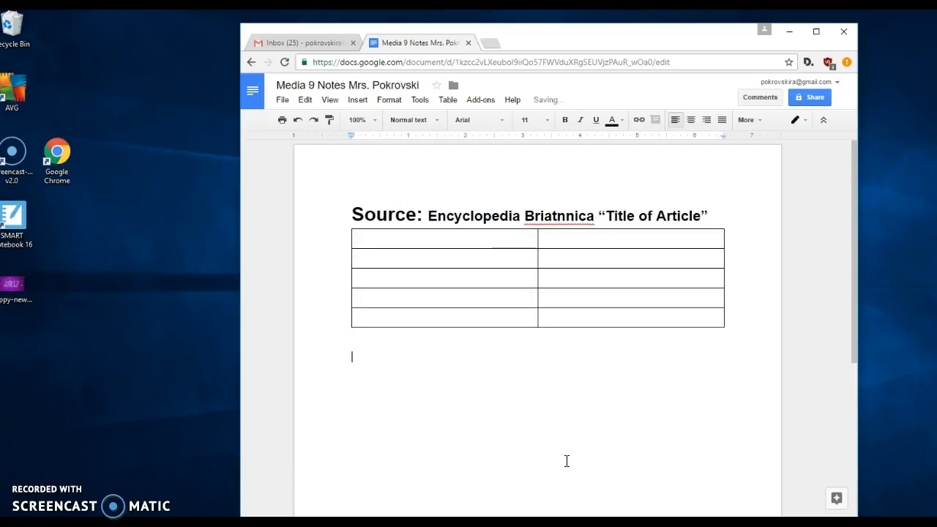
click(448, 101)
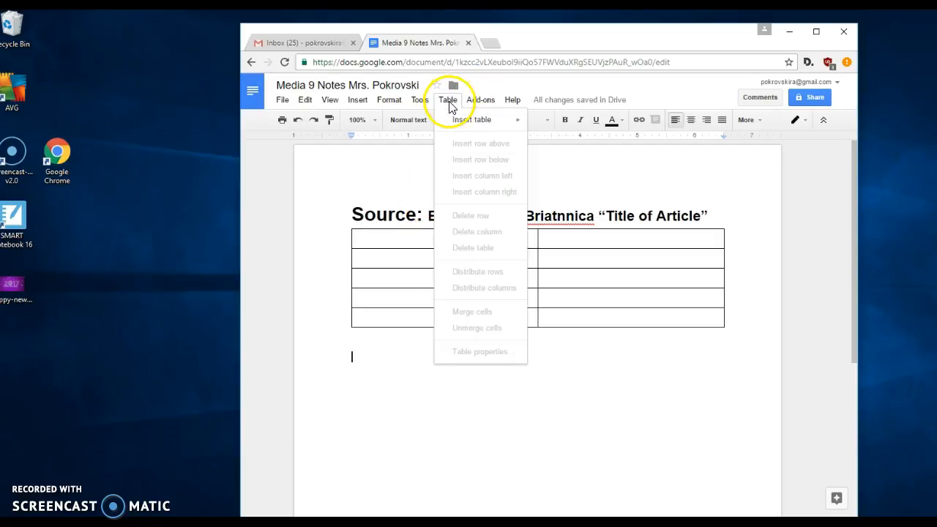
mouse_move(470, 119)
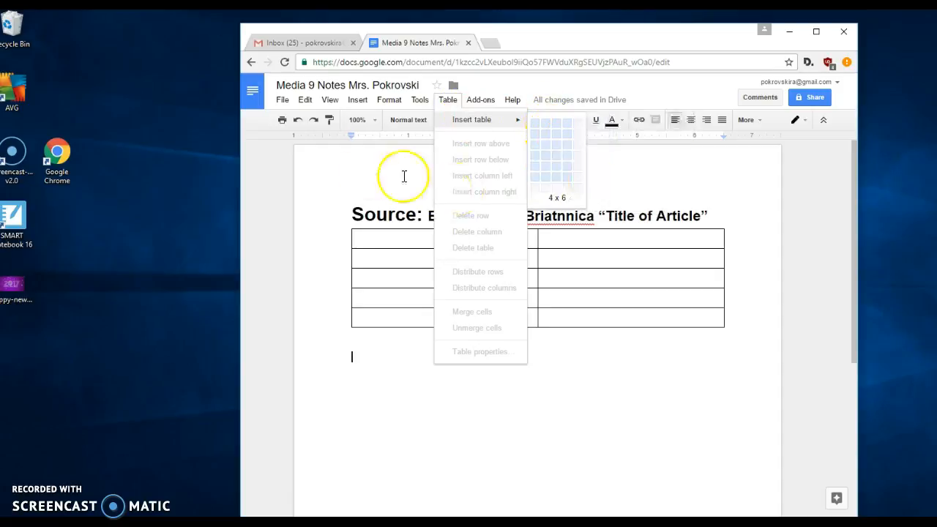
click(356, 168)
- Label the first four rows of the table's first column "Definitions", "Tips", "Statistics" and "Real Life Stories"
click(461, 237)
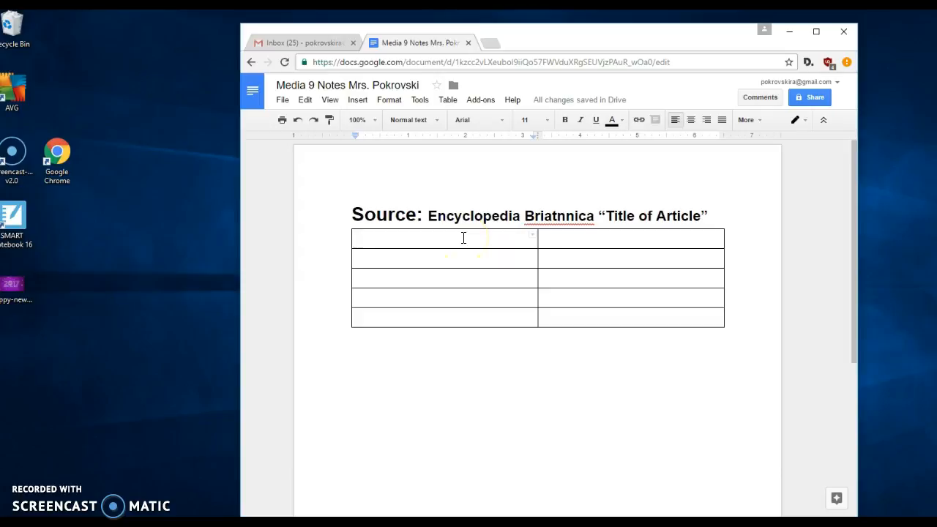
text(Definitions)
click(444, 256)
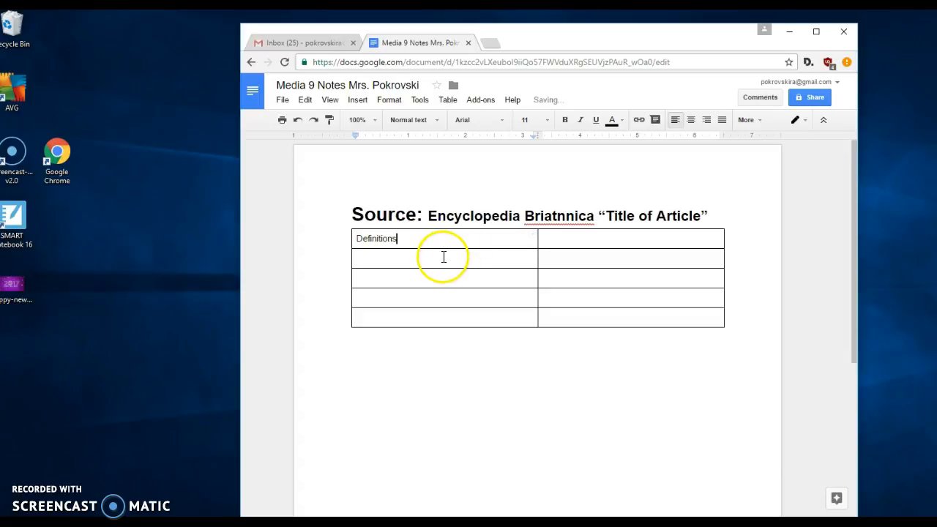
text(Tips)
click(418, 288)
click(413, 278)
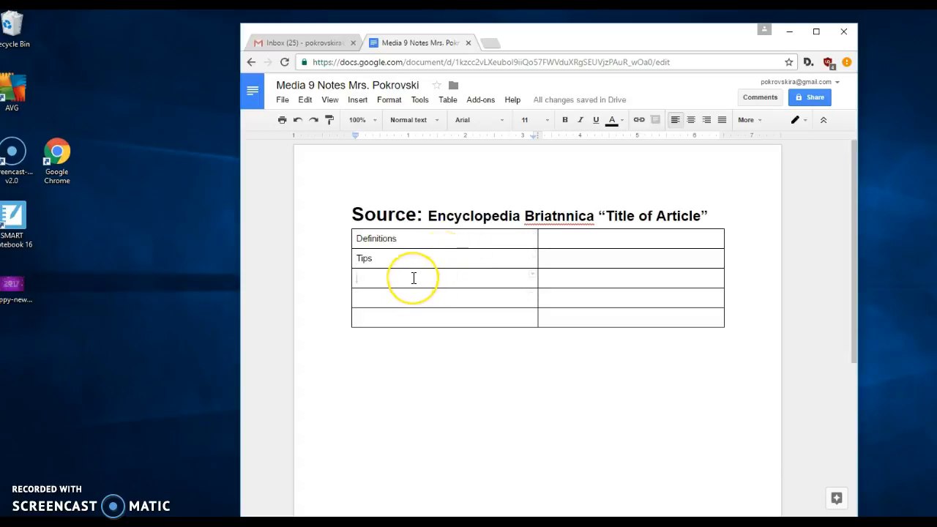
text(Statistics)
click(389, 299)
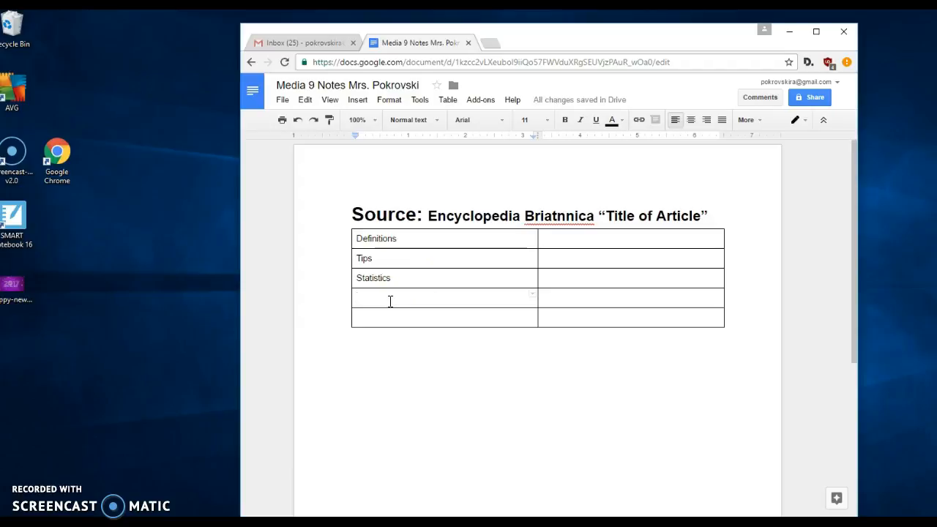
text(Real L)
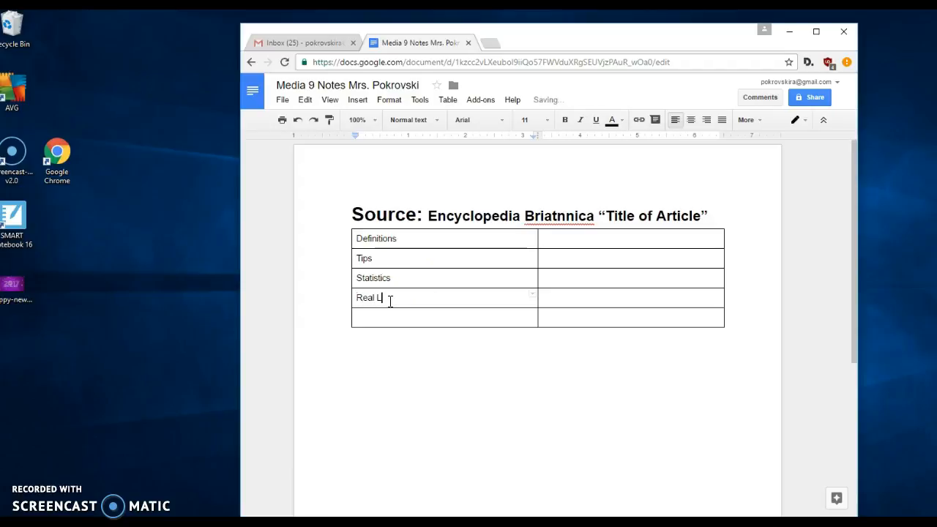
text(ife Stories)
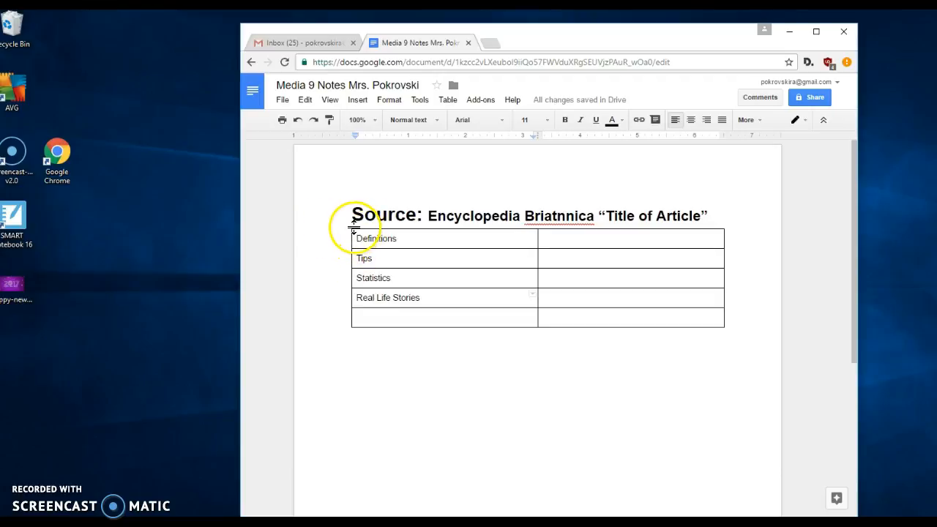
- Add a new line reading “Bullying” in quotation marks between the source heading and the table
click(707, 217)
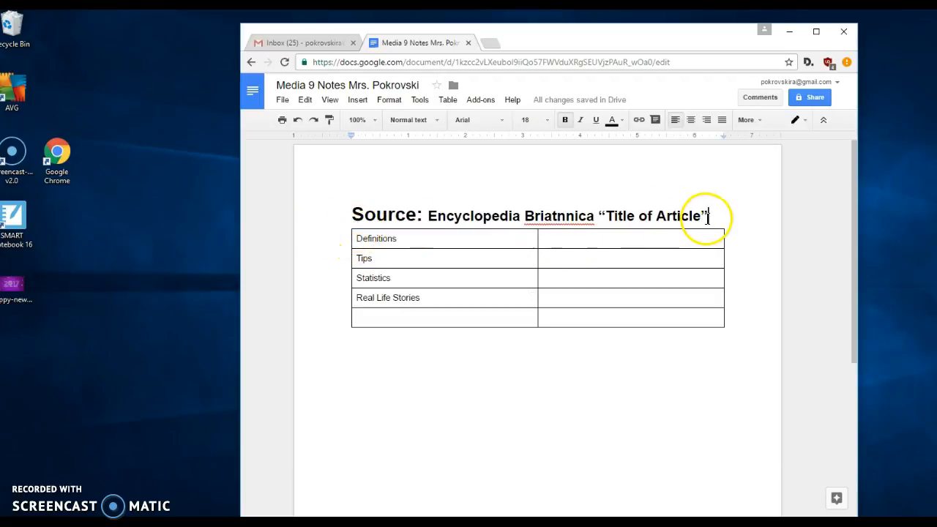
key(Return)
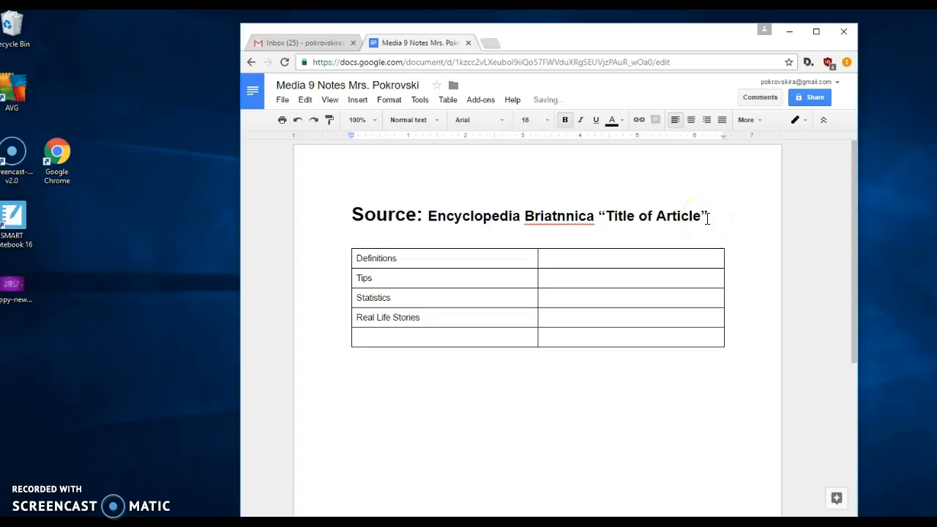
click(591, 258)
click(543, 242)
text("Bu)
text(llying)
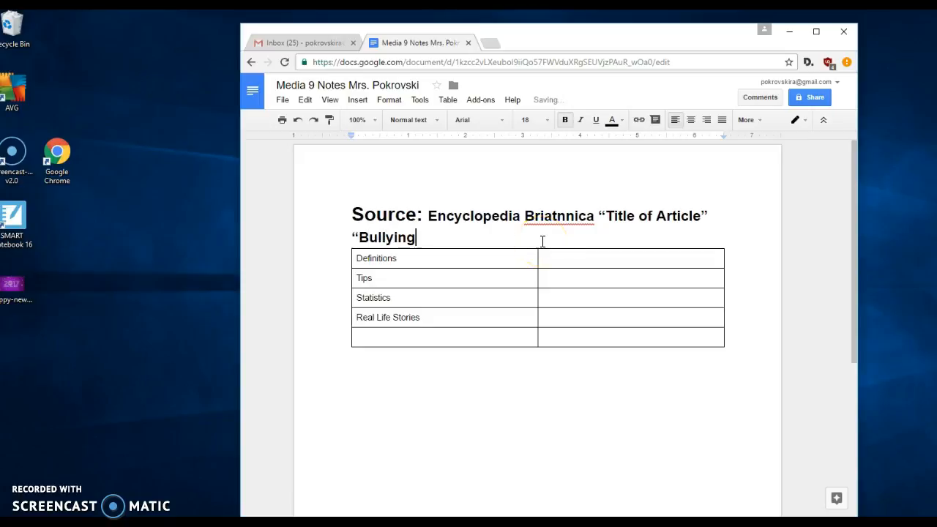
text(")
- In the cell beside "Definitions", list the terms "Bullying-", "Bystander-" and "Upstander-" on separate lines
click(575, 255)
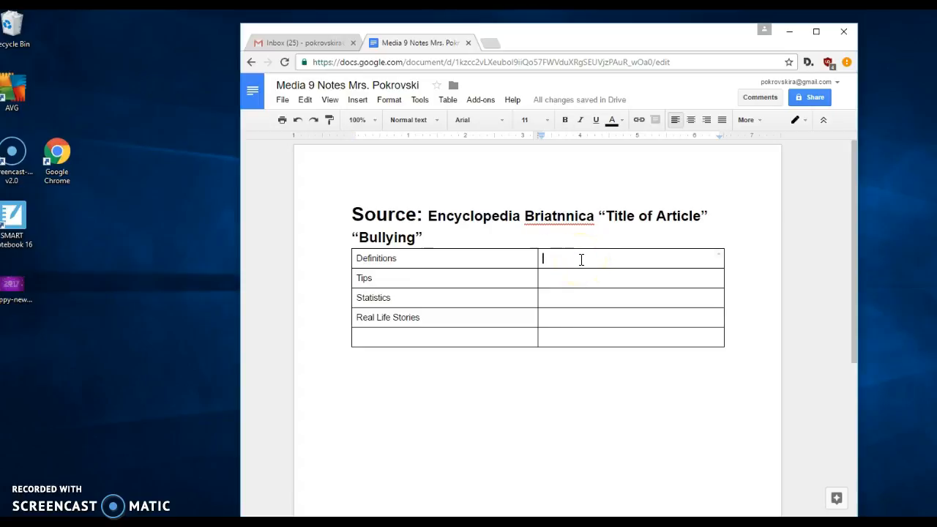
text(Bu)
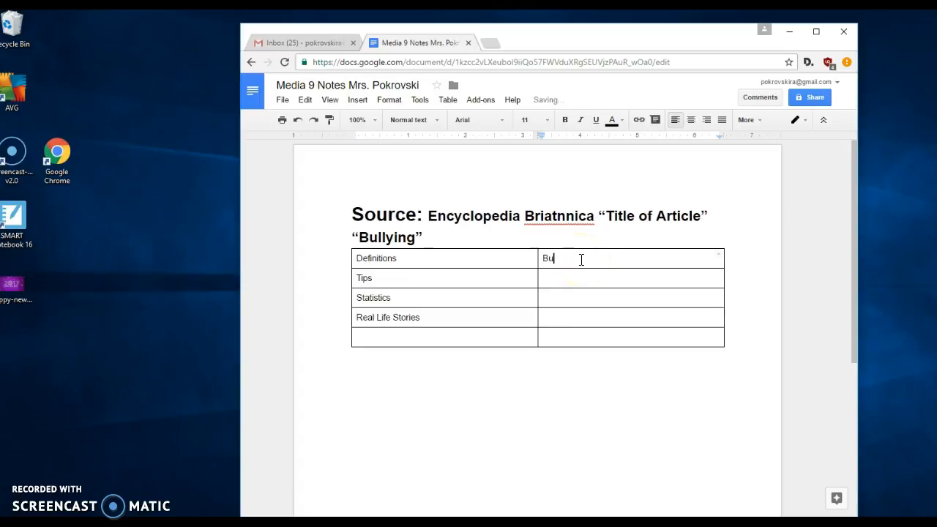
text(llying-)
key(Return)
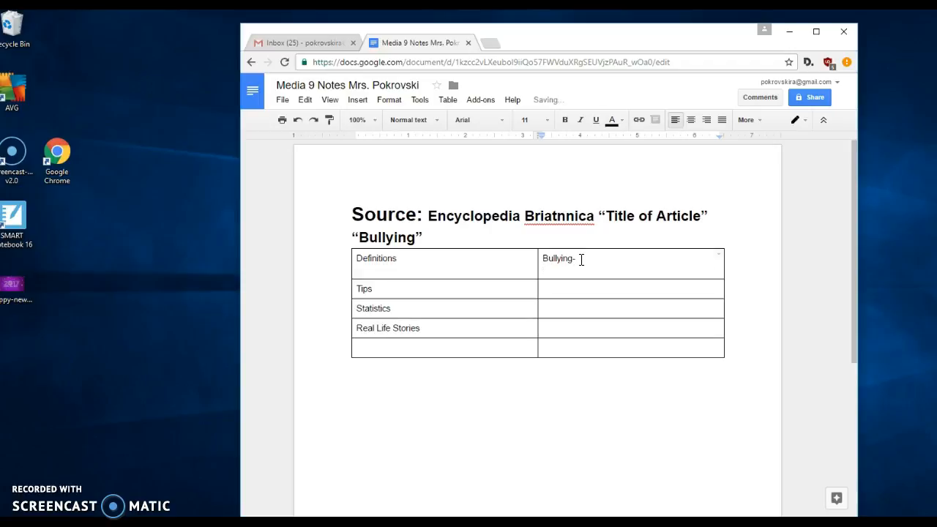
text(Bystander-)
key(Return)
text(Upstander-)
key(Return)
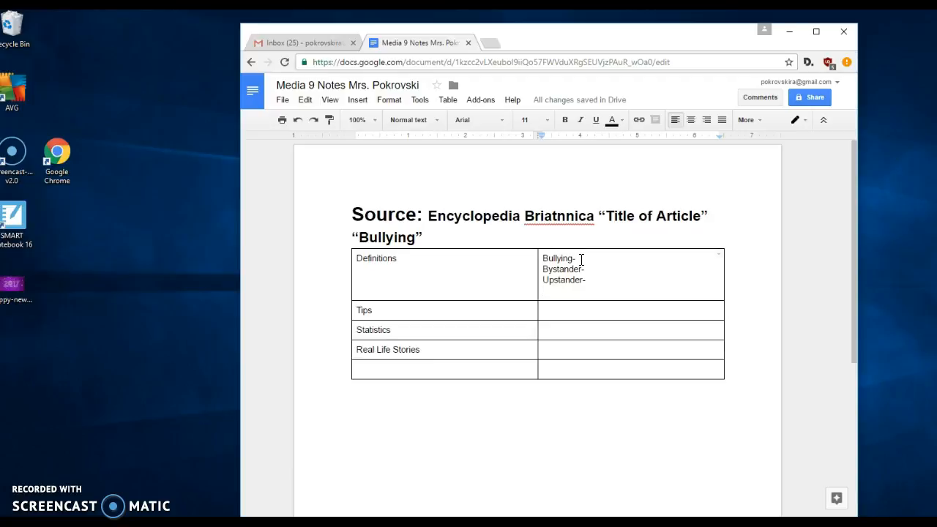
- Add the terms "Cyberbullying-" and "Harrassment-" on separate lines below "Upstander-" in the definitions cell
text(Cyberbullyin)
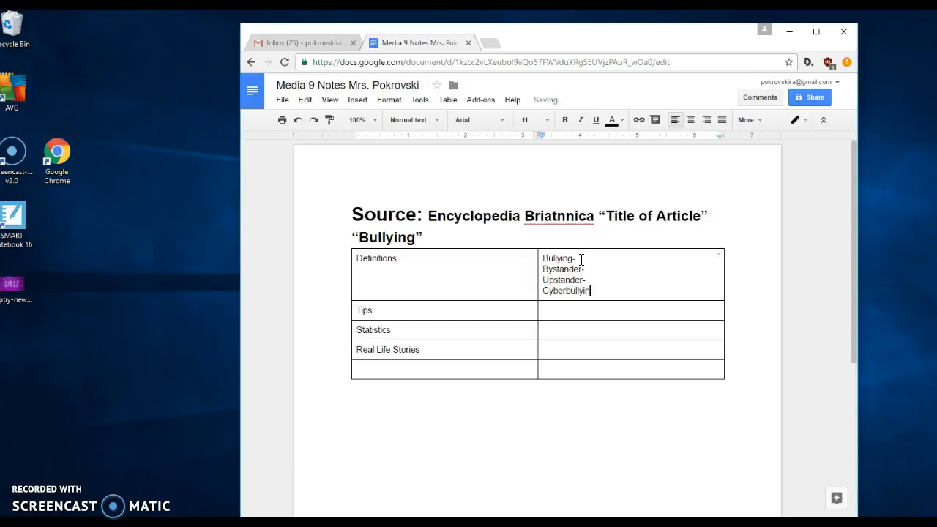
key(Return)
text(Har)
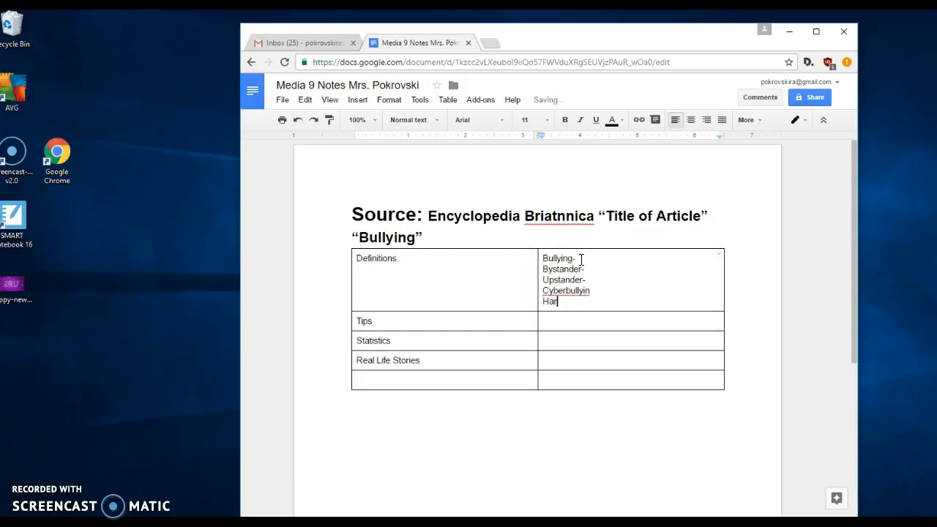
text(rassment)
click(593, 291)
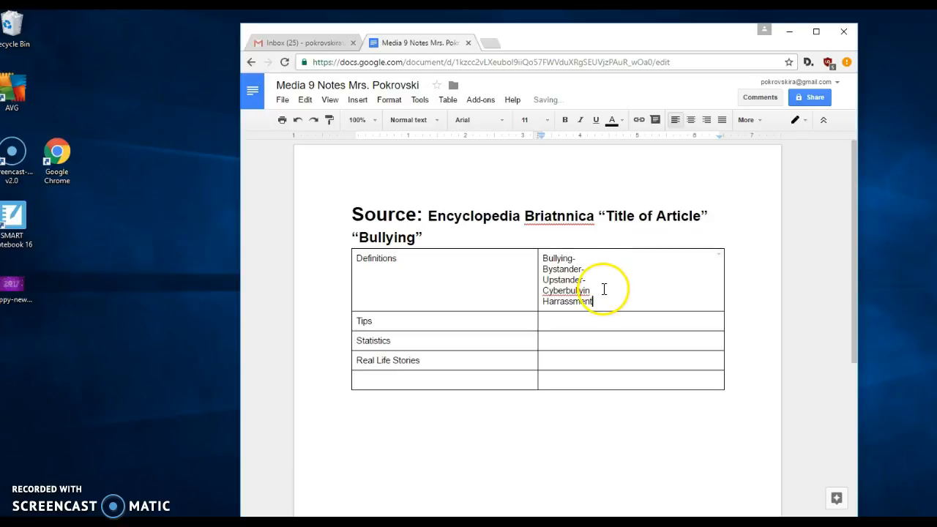
text(g-)
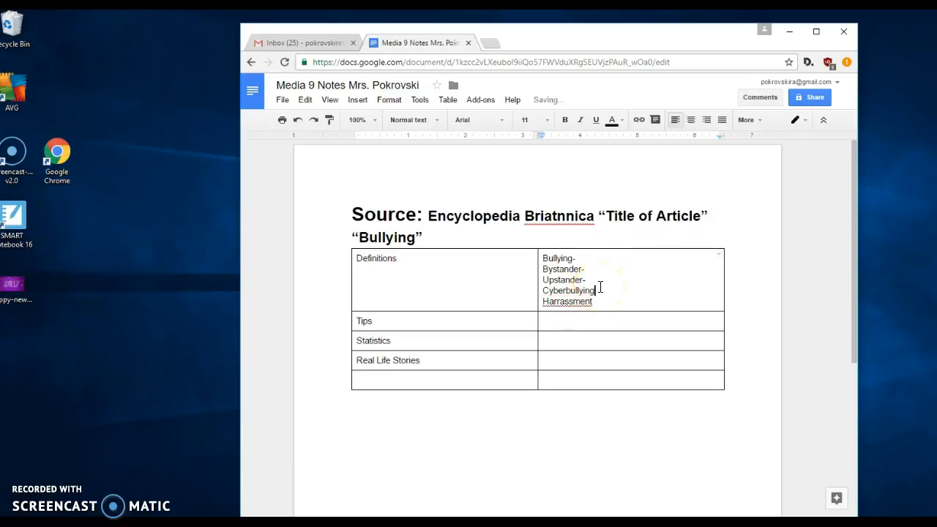
click(599, 300)
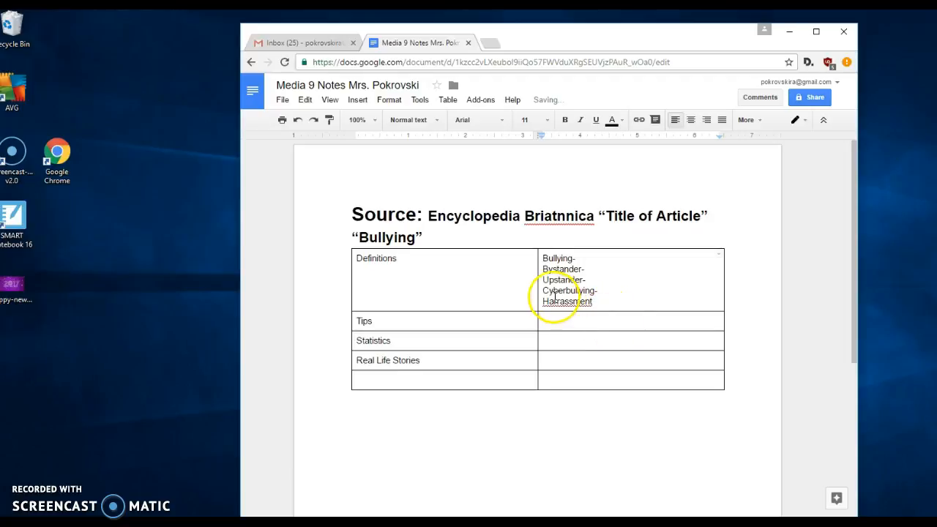
text(-)
- Correct the misspelled last term in the definitions cell to the suggested spelling "Harassment"
right_click(577, 301)
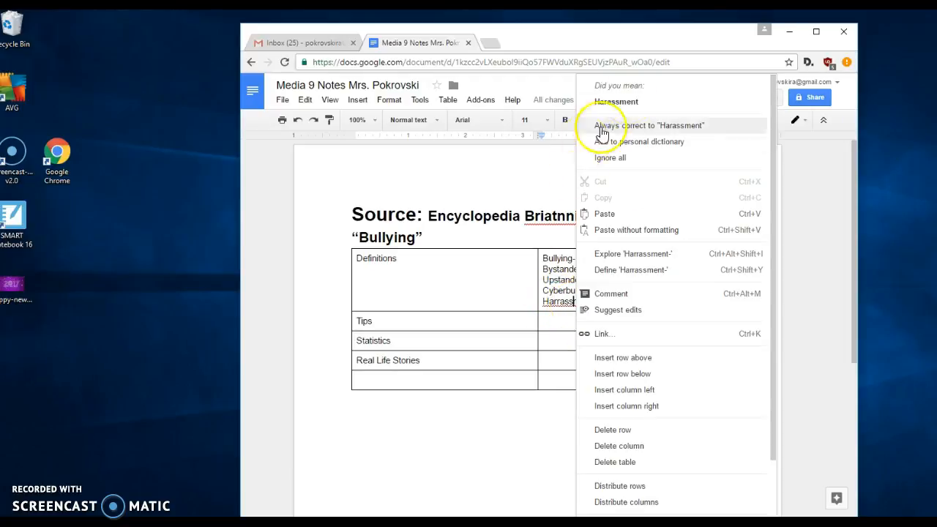
click(627, 103)
click(557, 321)
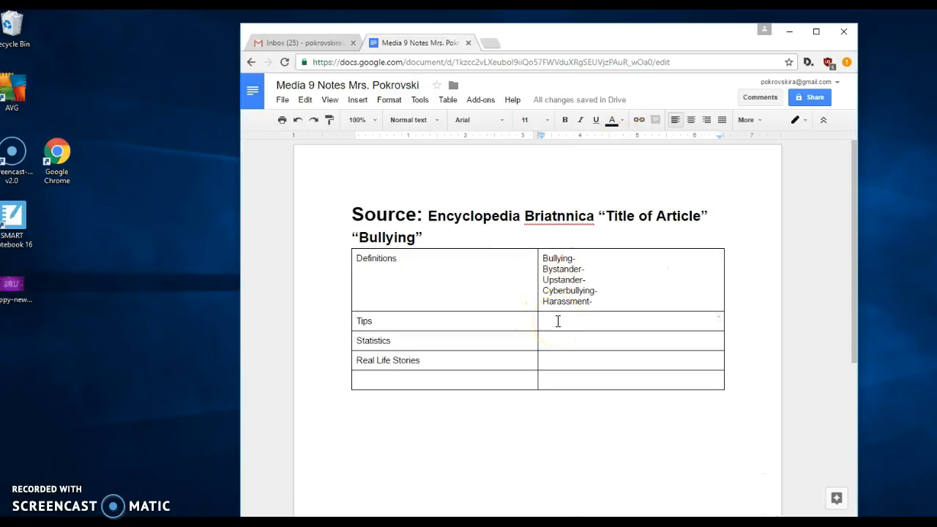
- Add placeholder text "bkjbjhvjhvj" after "Bullying-", a blank line below it, and "hbfskdbfgskjgbs" after "Bystander-"
click(588, 258)
click(655, 163)
text(bkjbjhvjhvj)
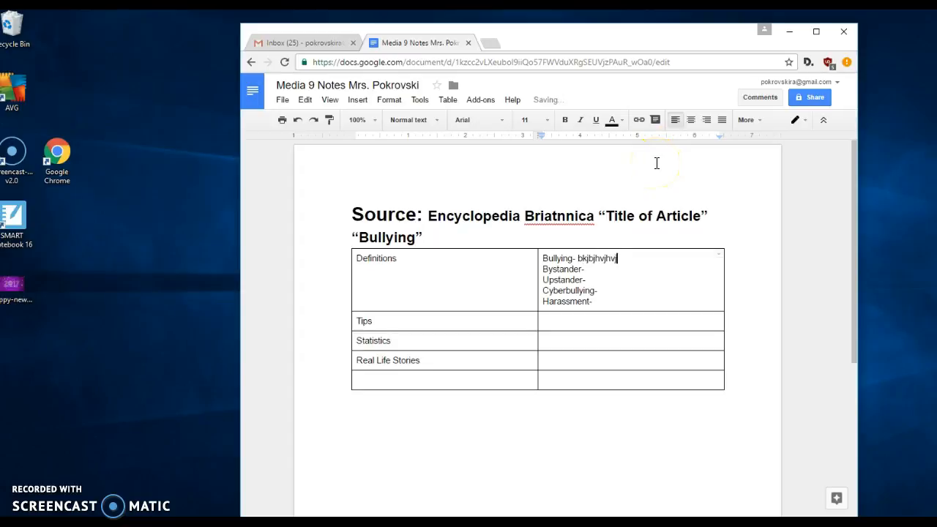
key(Return)
key(Down)
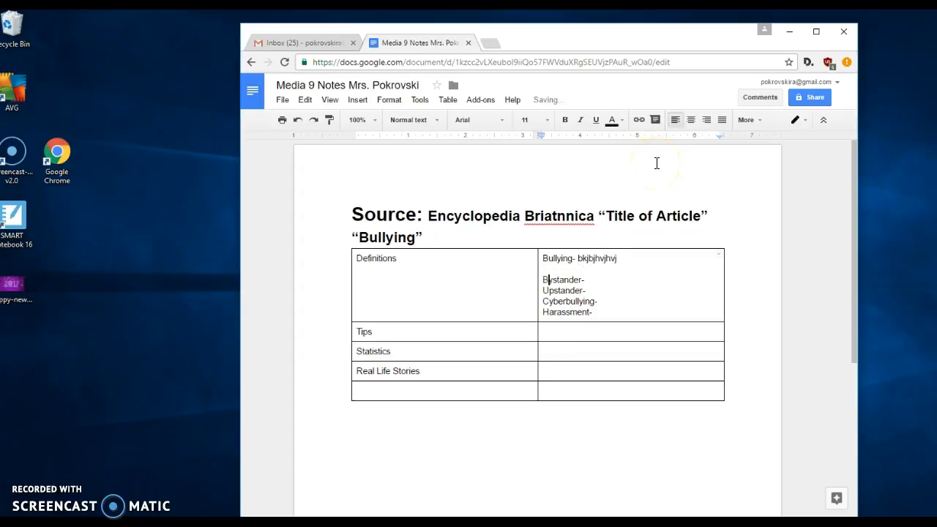
key(Down)
text(hbfskdbfgskjgbs)
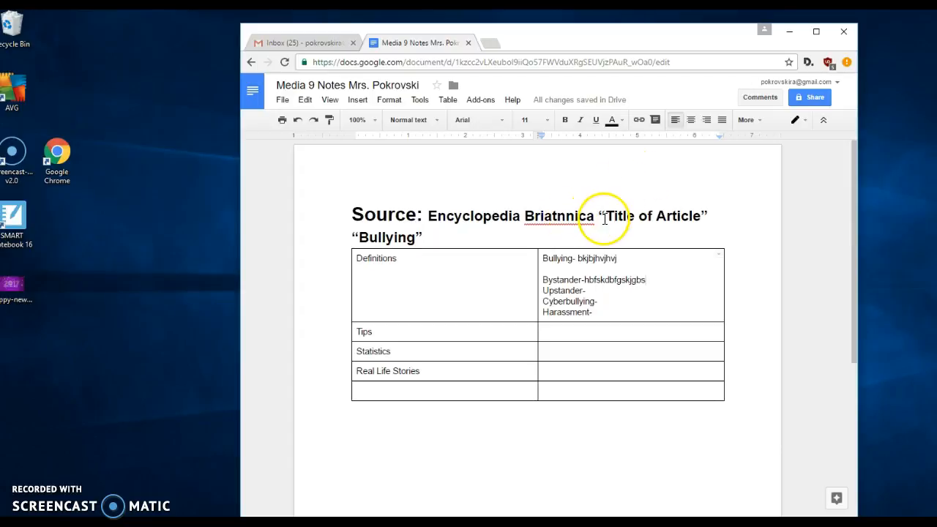
- Start a bulleted list in the empty cell beside "Tips"
click(566, 335)
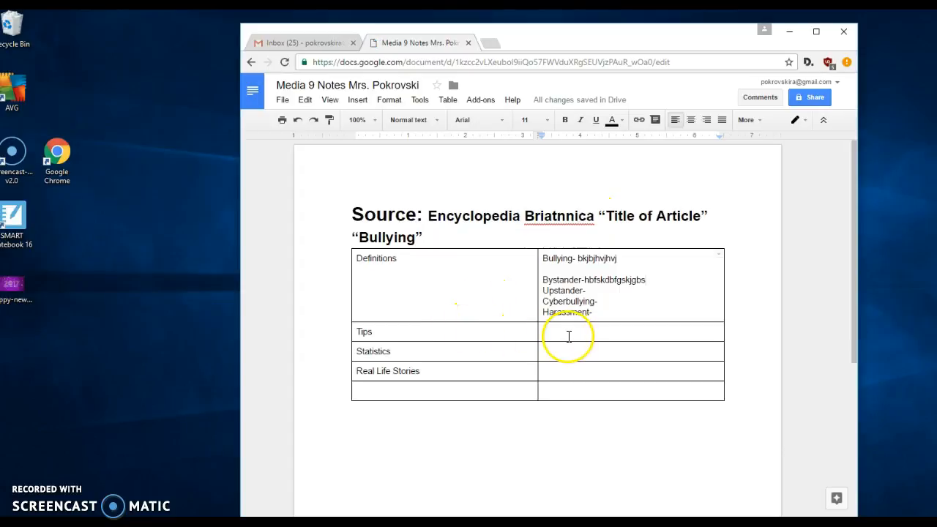
click(747, 121)
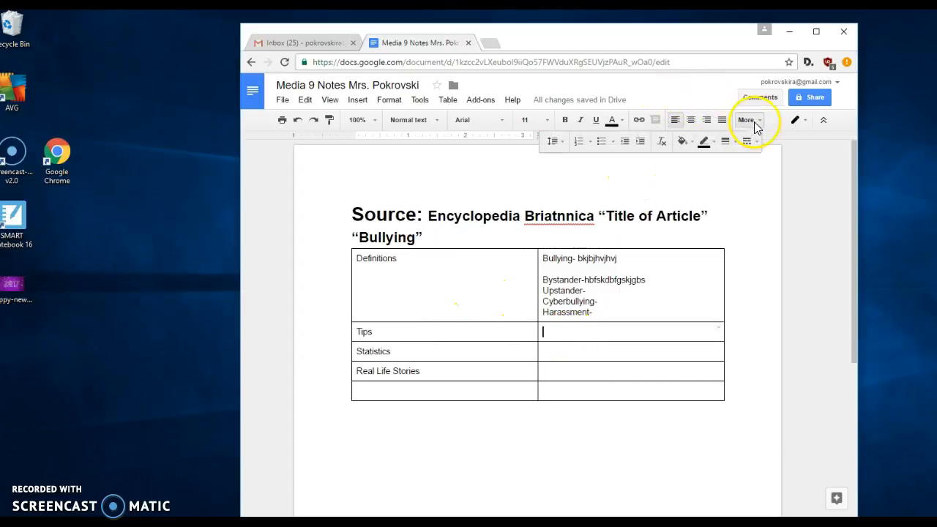
click(600, 142)
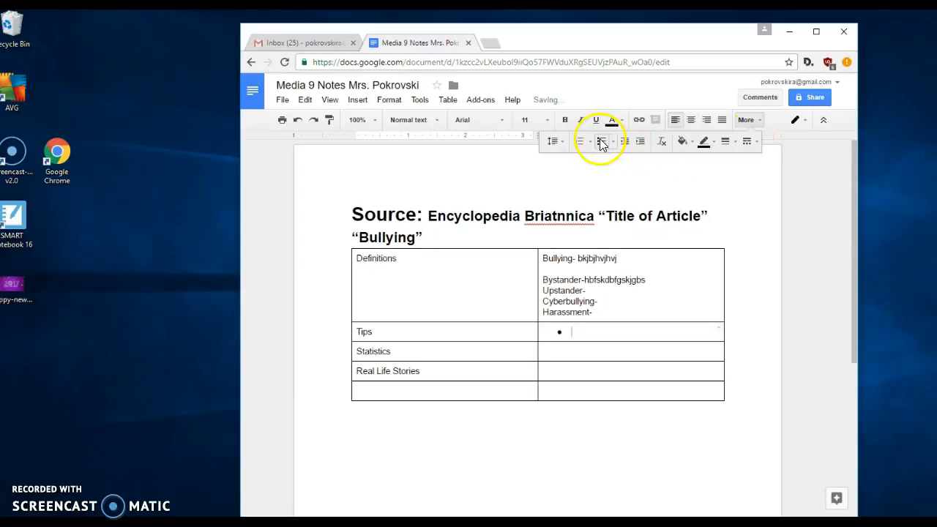
- Begin a note with an asterisk on the blank line below the table
click(518, 425)
click(585, 184)
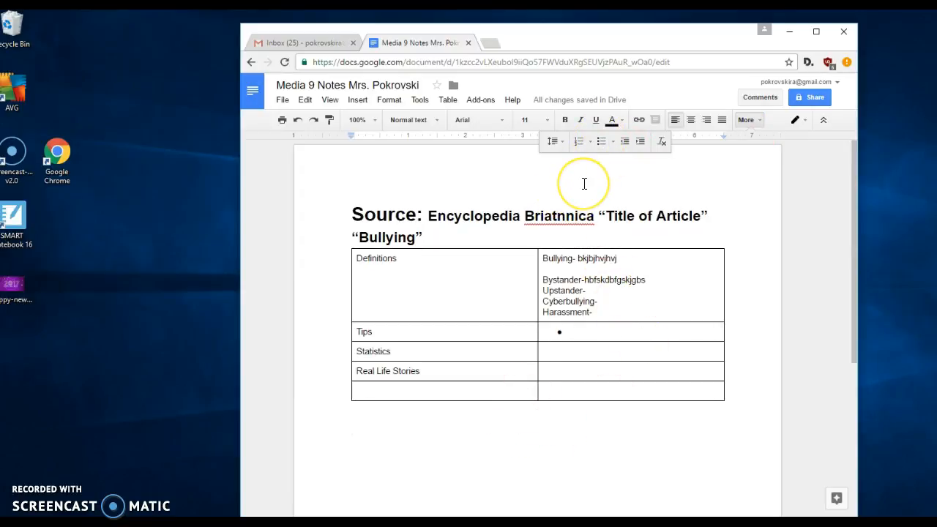
text(*)
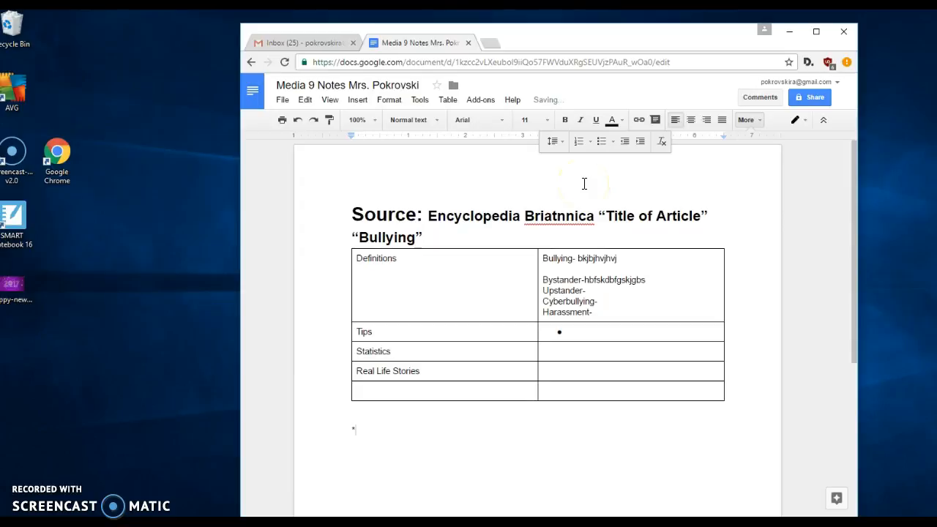
click(532, 120)
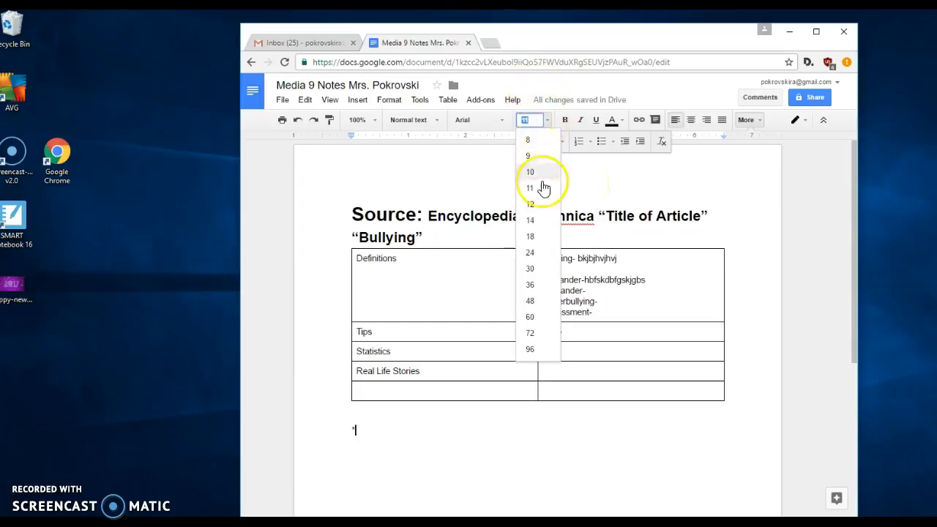
click(533, 254)
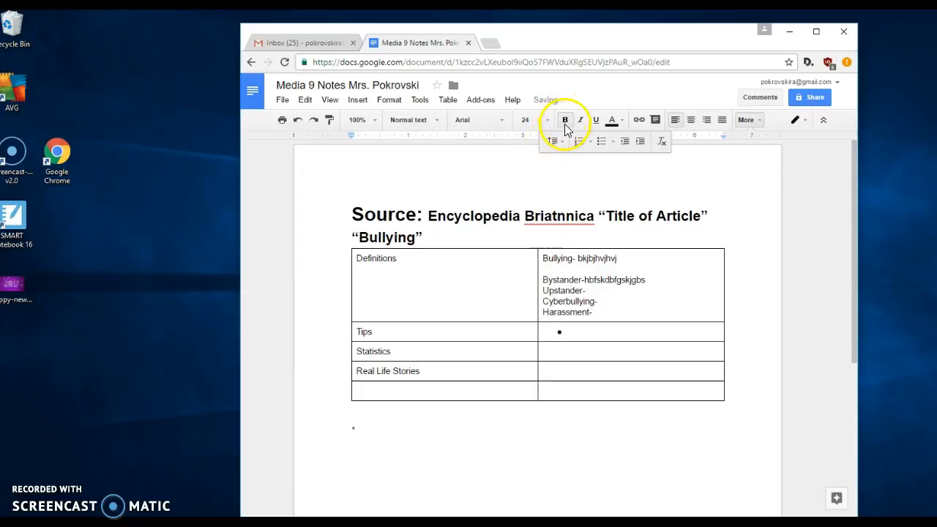
click(408, 350)
text(N)
key(BackSpace)
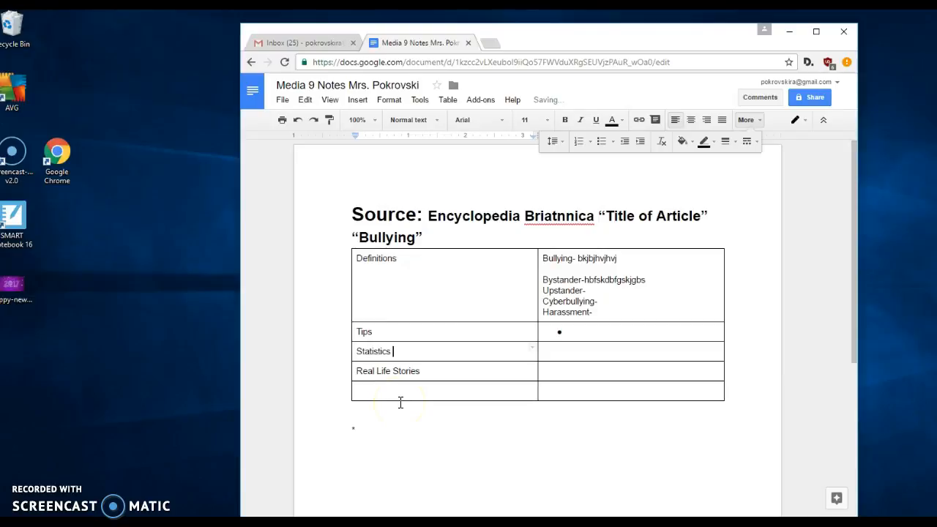
- Complete the note below the table so it reads "*NO COMPLETE SENTENCES, BULLET POINTS ONLY"
click(374, 428)
text(*NO CO)
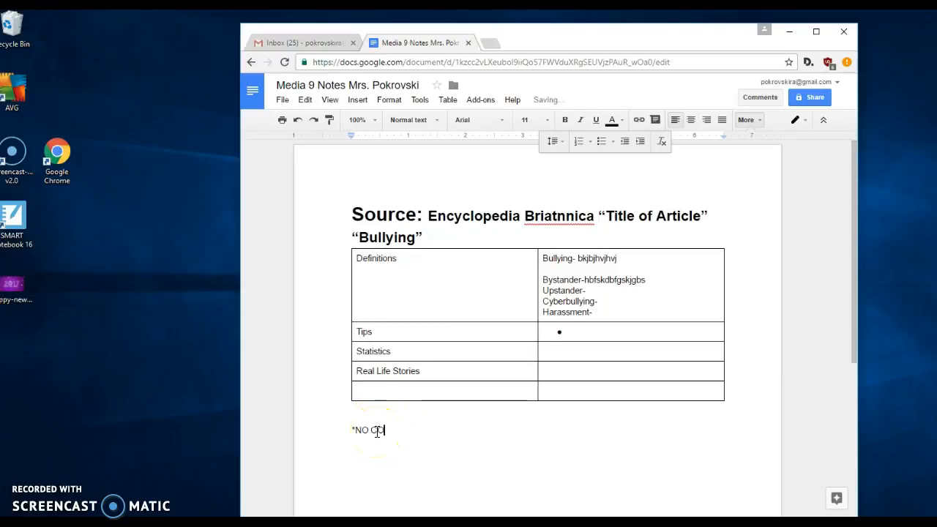
text(MPLETE SENTENT)
key(BackSpace)
text(CES)
text(, UB)
key(BackSpace)
key(BackSpace)
text(BUL)
text(LR)
key(BackSpace)
text(ET POINTS)
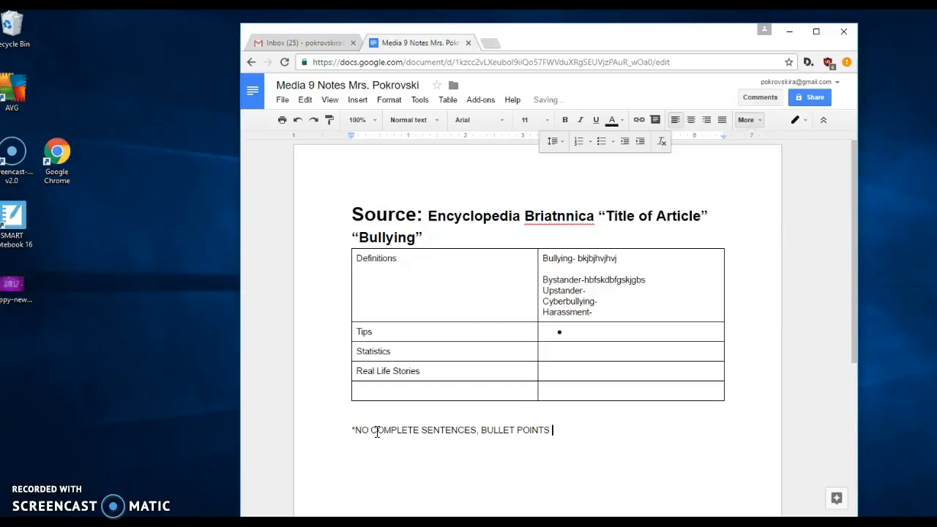
text( ONLY)
- Fill the "Tips" bulleted list with three placeholder items: "Bdhfghfhg", "Dbfghfgh" and "ghfghfgh"
click(583, 332)
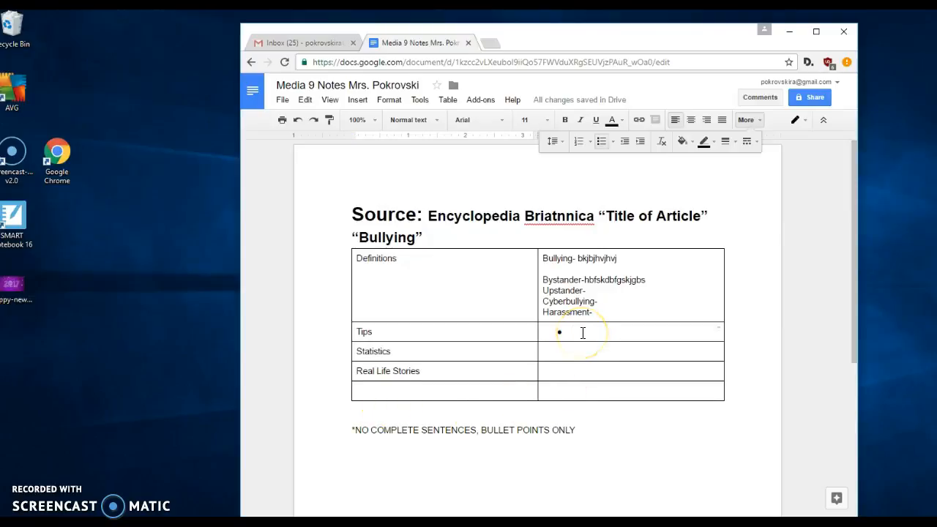
text(Bdhfghfhg)
key(Return)
text(Dbfghfgh)
key(Return)
text(ghfghfgh)
click(563, 375)
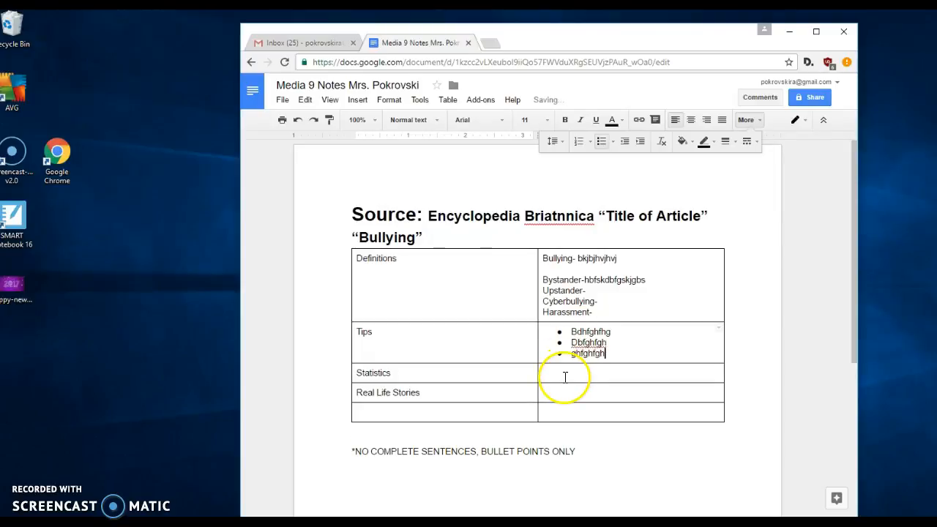
- Extend the "Statistics" label with "= numbers" and enter "How many girls ages 12-18" and "How many boys ages 12-18?" on separate lines beside it
click(489, 375)
text(= numbers)
click(546, 375)
text(How many )
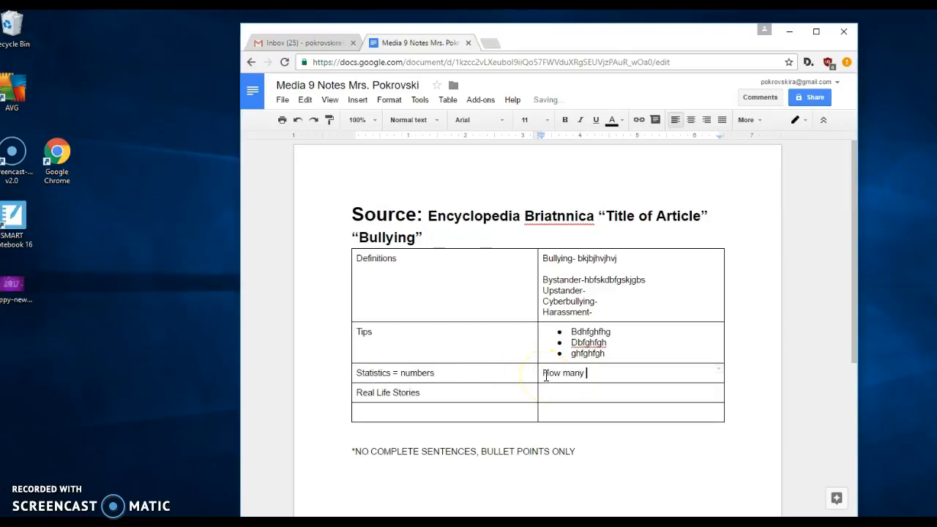
text(girls ages 12-18)
key(Return)
text(How)
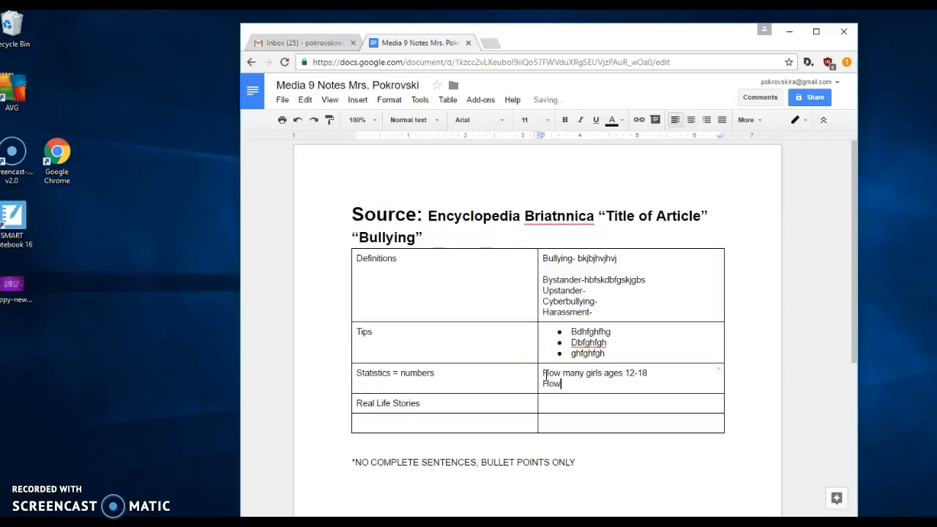
text( many boys ages 12-1)
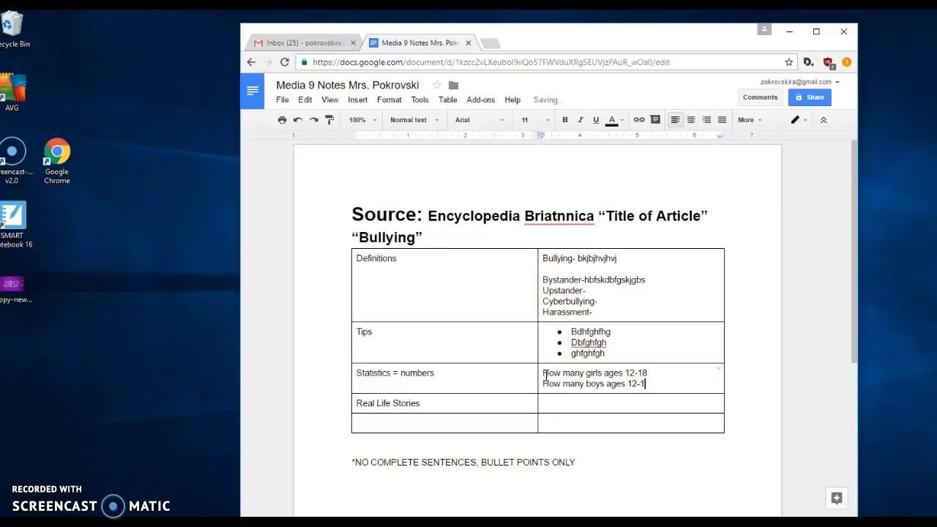
text(8?)
key(Return)
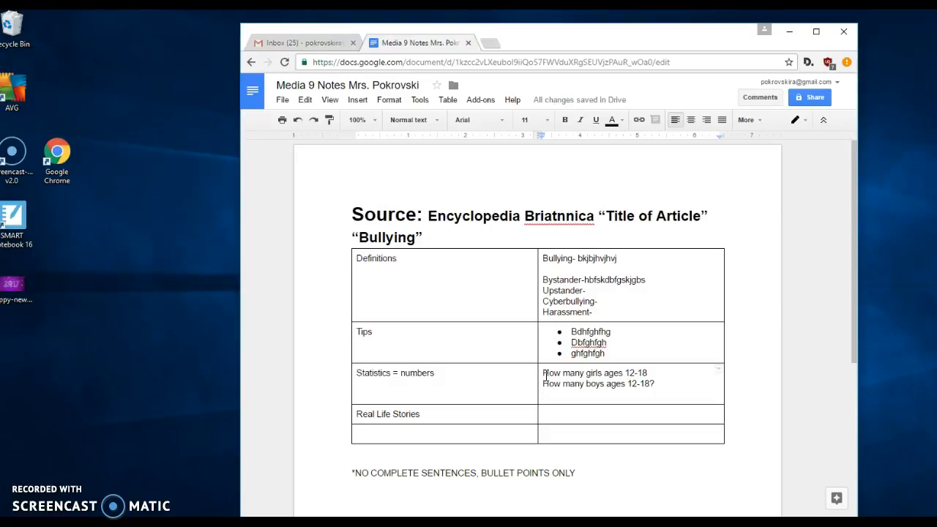
- Add the lines "Cyberbullying %" and "Bullying?" to the notes beside "Statistics = numbers"
text(Cyberbully)
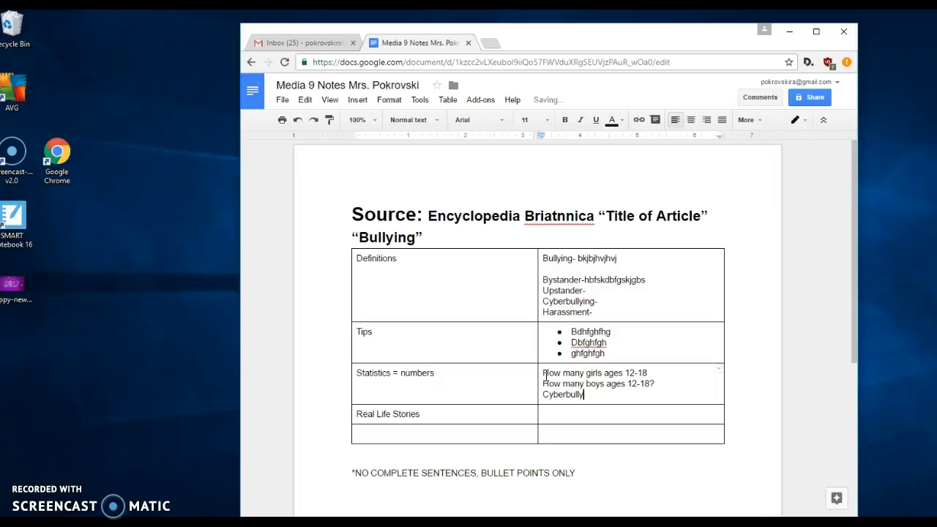
text(ing %)
key(Return)
text(Bullying?)
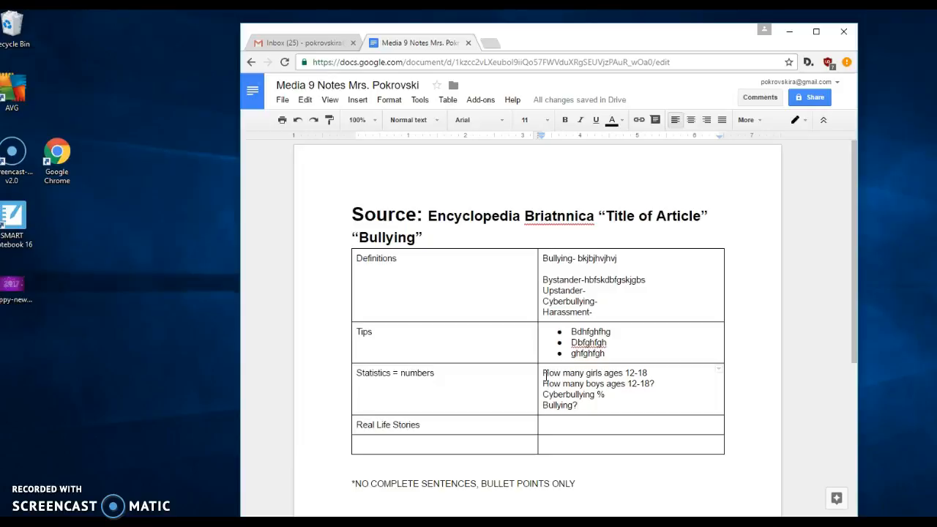
- Add four line breaks after the "*NO COMPLETE SENTENCES, BULLET POINTS ONLY" note
click(564, 426)
click(610, 489)
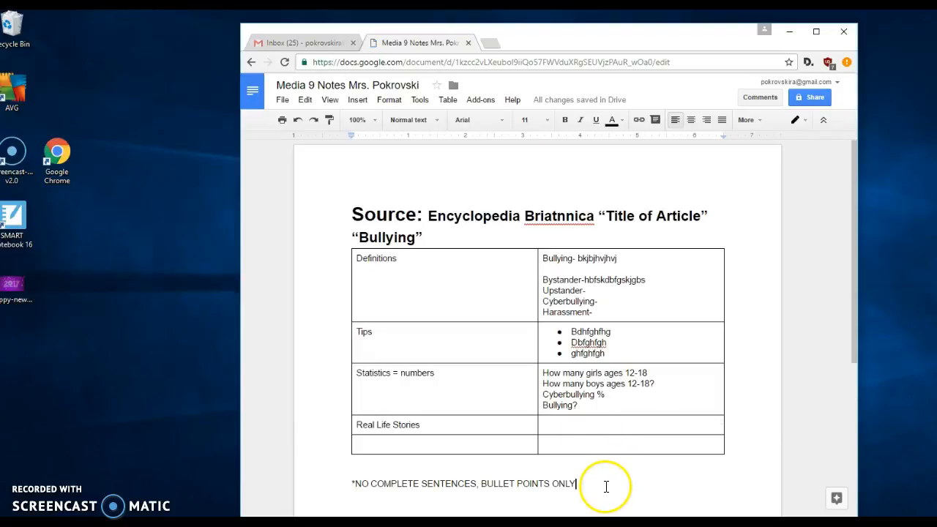
key(Return)
key(Return)
key(Return)
key(Return)
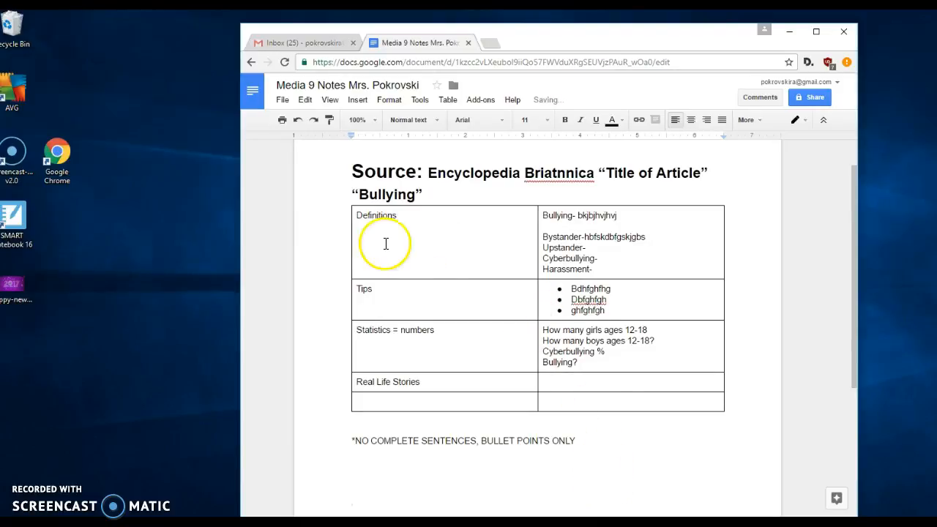
- Copy the "Source:" heading text and paste it below the note under the table
drag(348, 170, 428, 165)
key(ctrl+c)
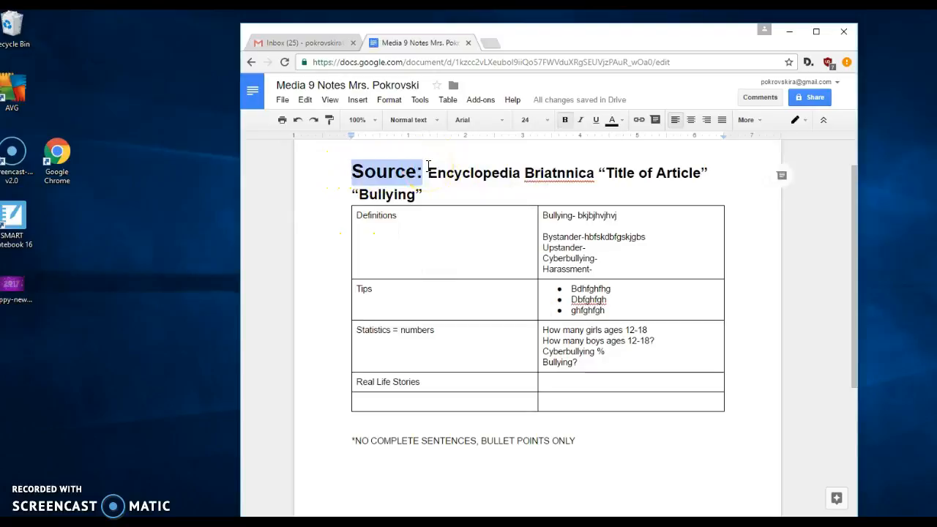
click(381, 468)
key(ctrl+plus)
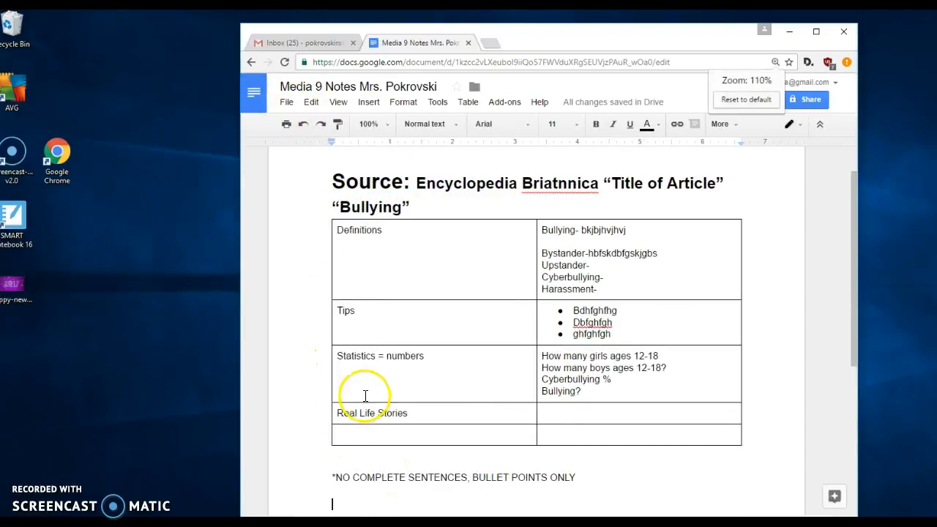
key(ctrl+v)
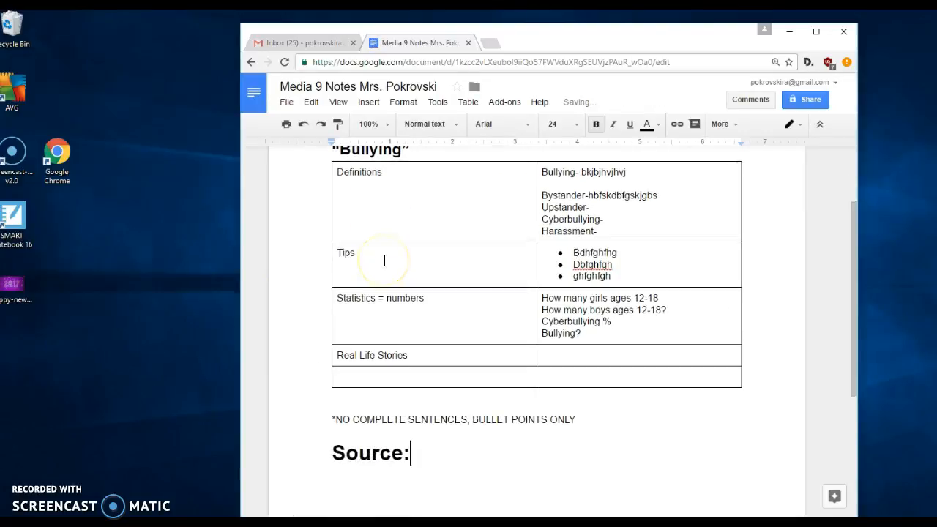
- Insert a table with two columns and five rows below the second "Source:" heading
click(462, 106)
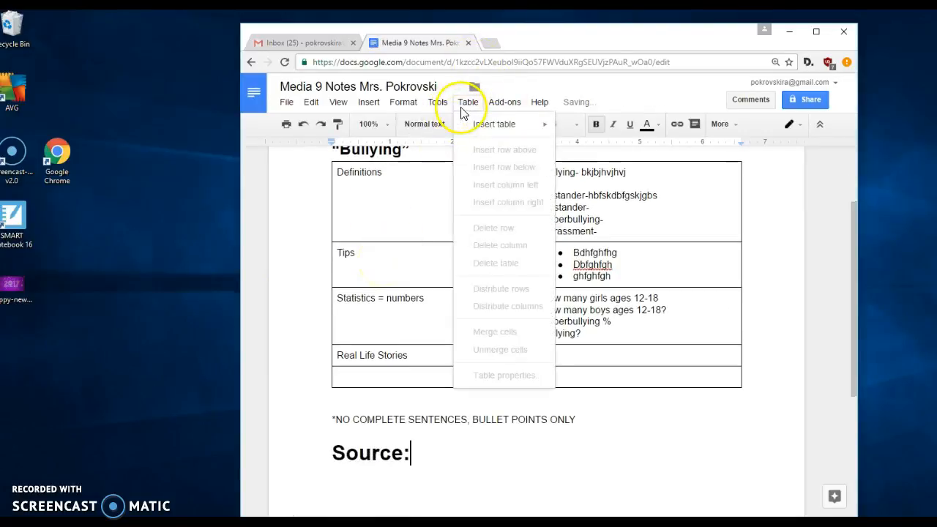
mouse_move(533, 124)
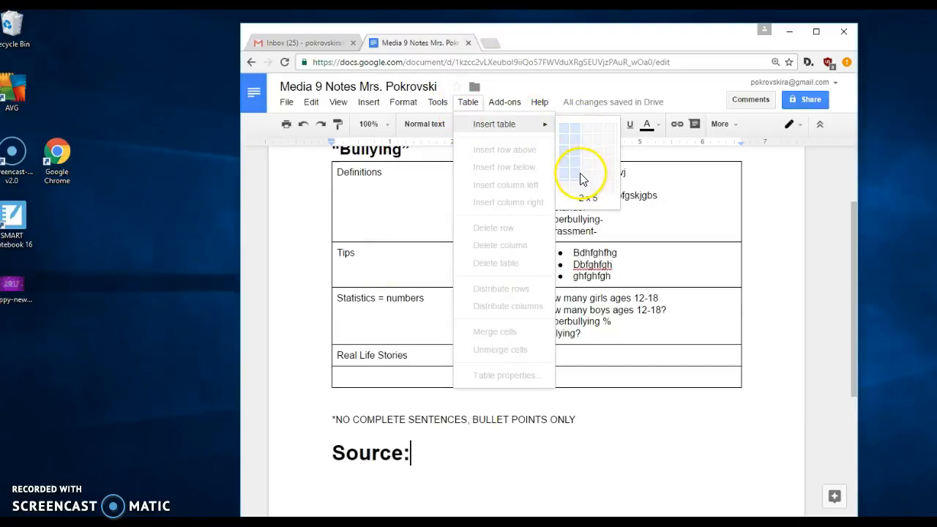
click(584, 180)
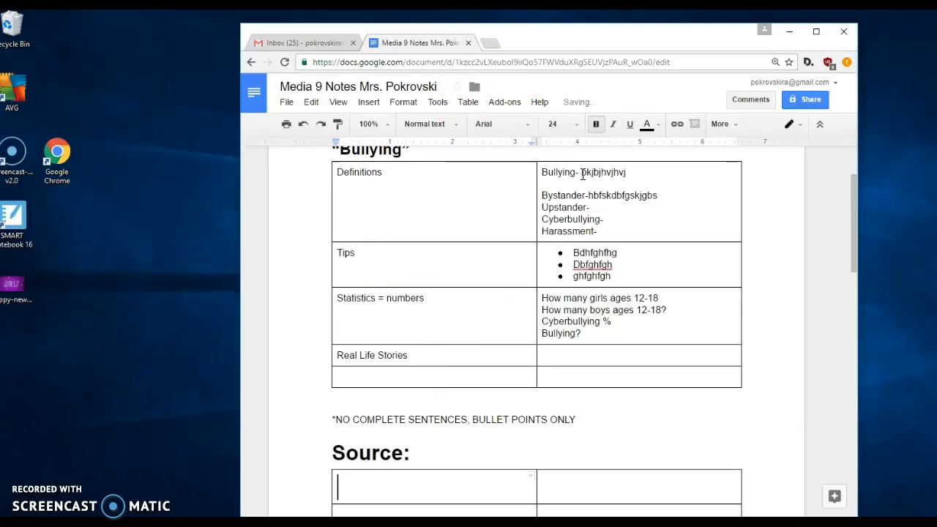
- Add a page break below the second table and insert another table with two columns and five rows on the new page
drag(857, 198, 858, 268)
click(582, 395)
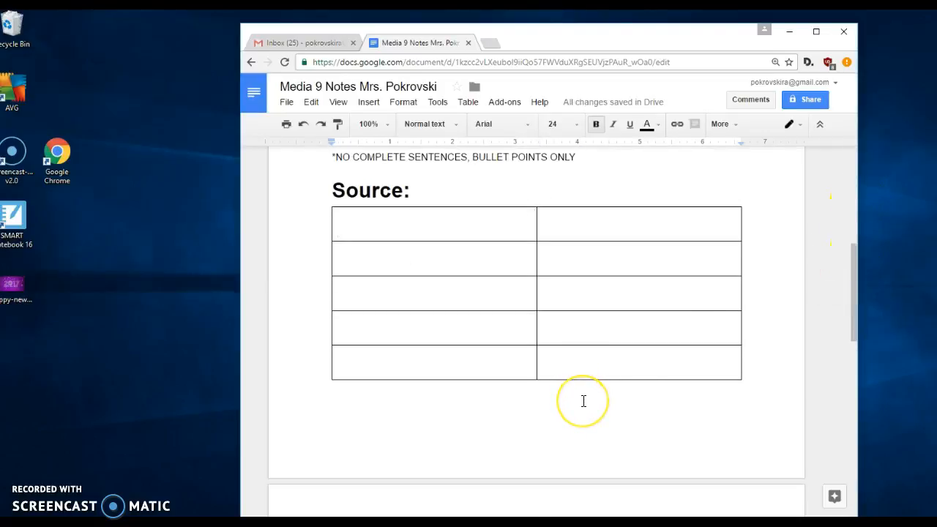
key(ctrl+Return)
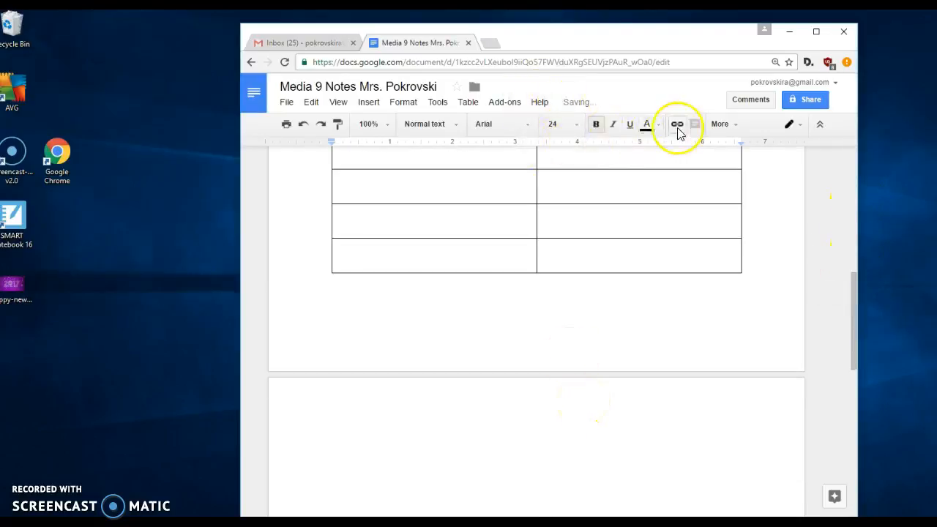
click(463, 107)
mouse_move(486, 123)
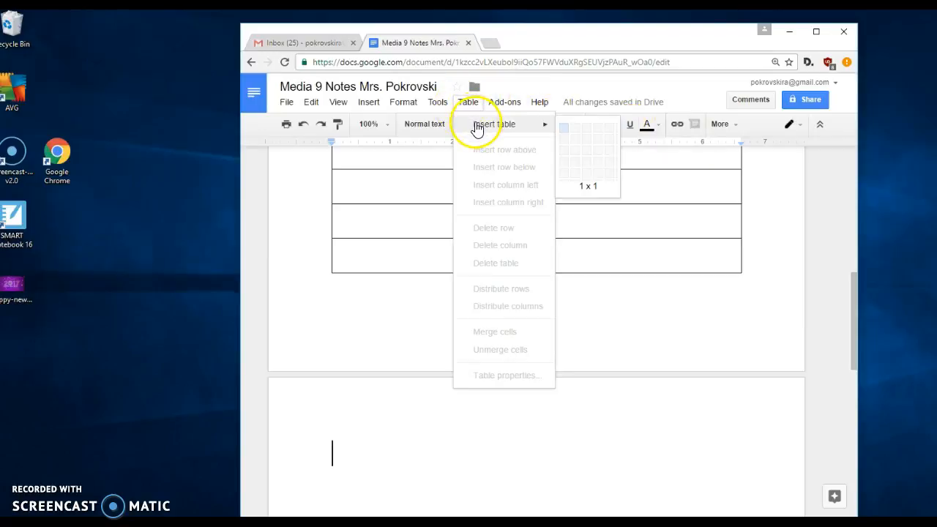
click(580, 173)
- Complete the second source heading so it reads "Source: URL"
drag(853, 309, 849, 268)
click(430, 265)
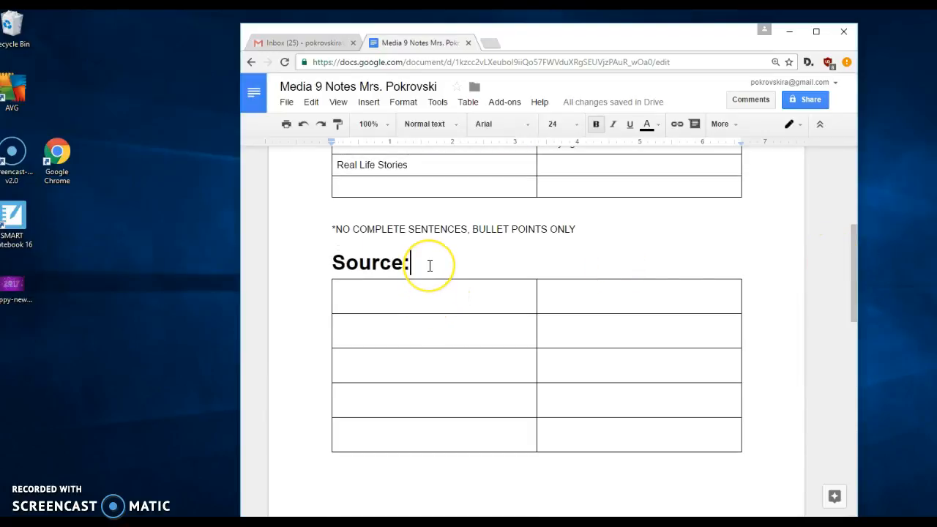
text(URL)
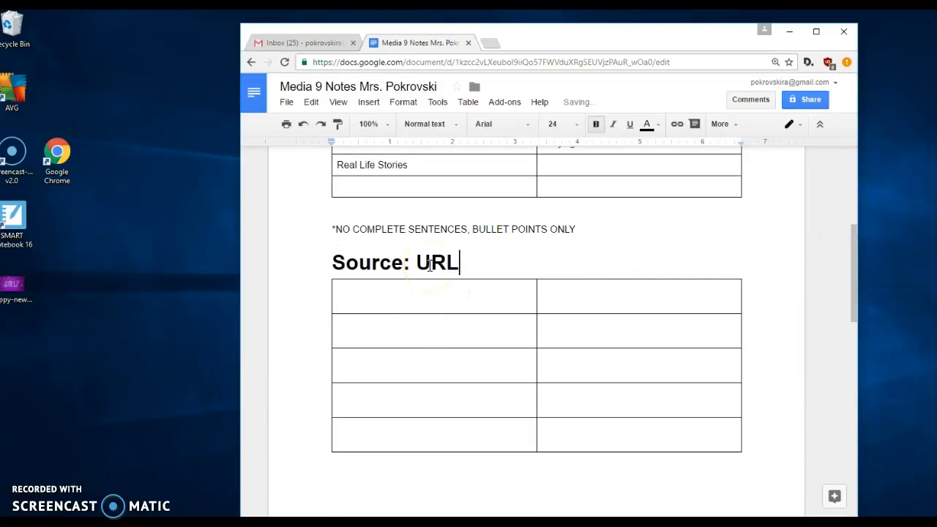
- Label the first three rows of the second table "Defintions", "Tips" and "Statistics" in the first column
click(372, 300)
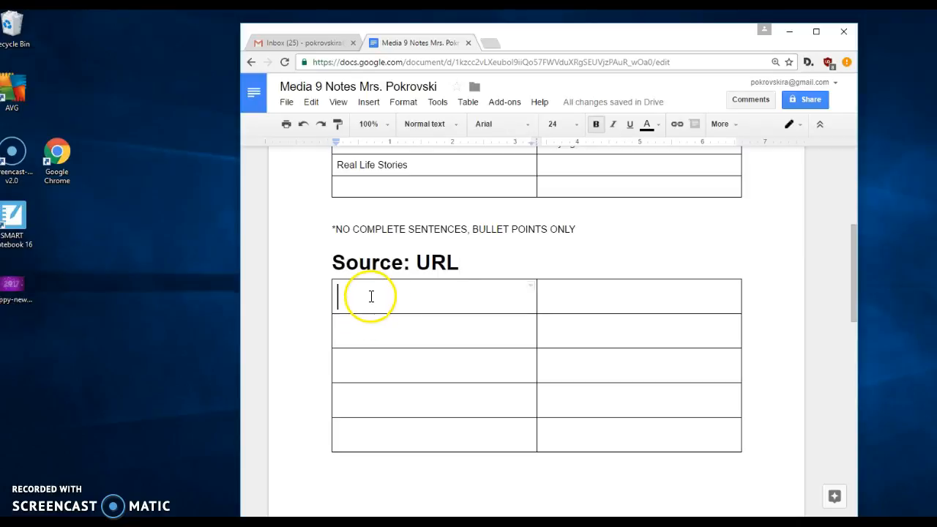
text(Defintions)
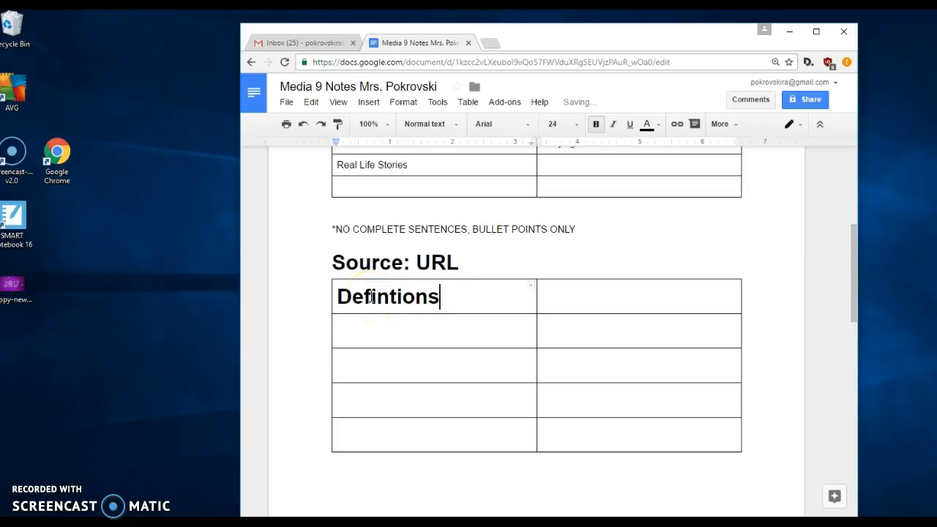
click(343, 333)
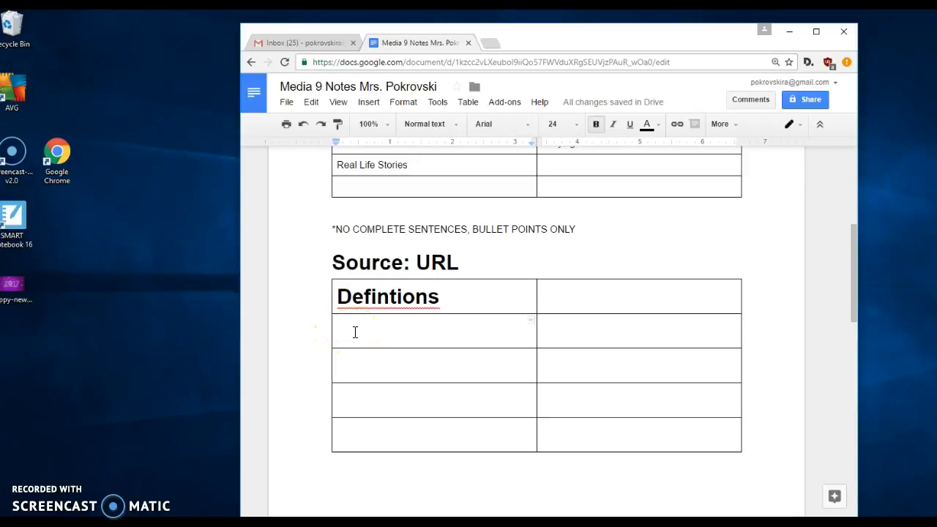
text(Tips)
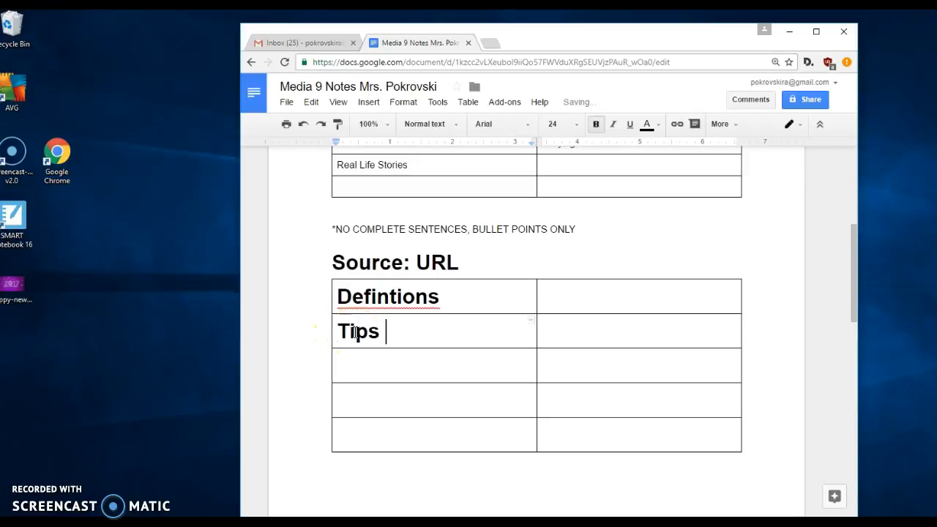
click(355, 366)
text(Statistics)
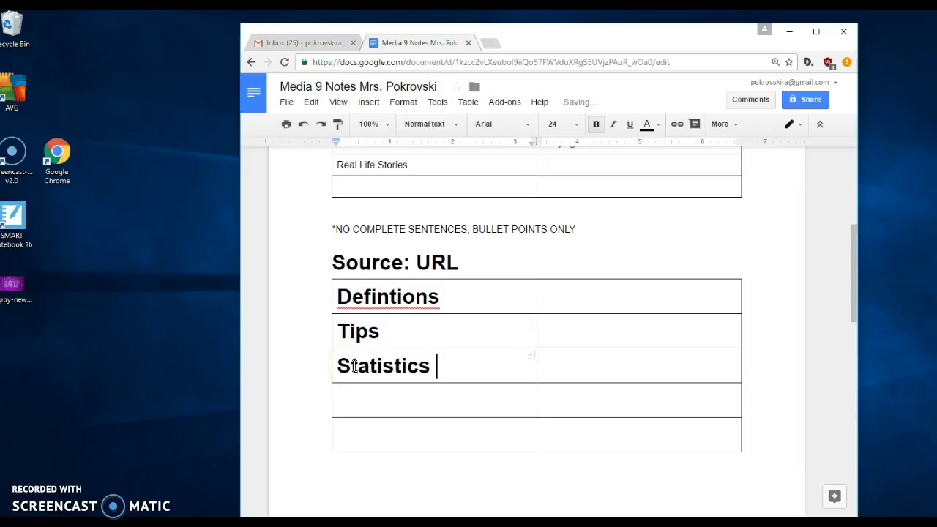
- Enter "Blank" beside "Statistics" and "Defintions" in the second table, and label its fourth row "Real Life Stories"
click(577, 373)
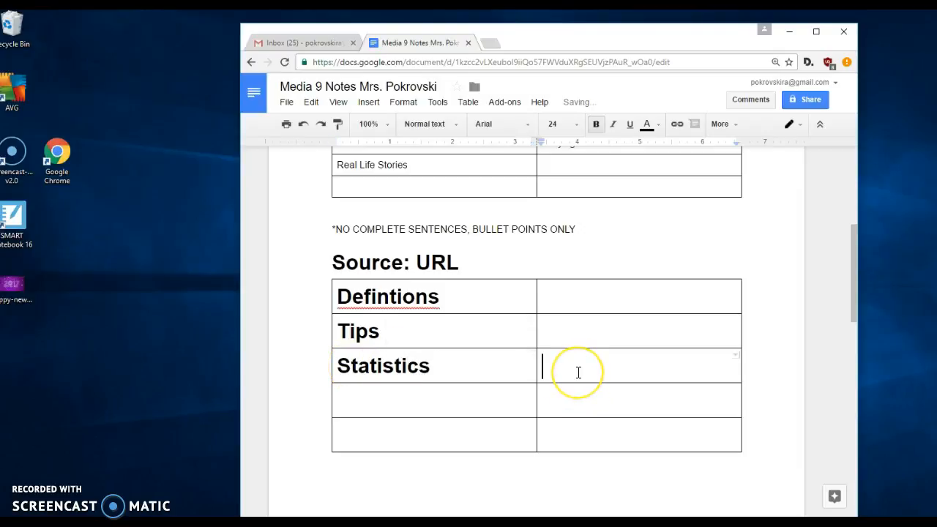
text(Blank)
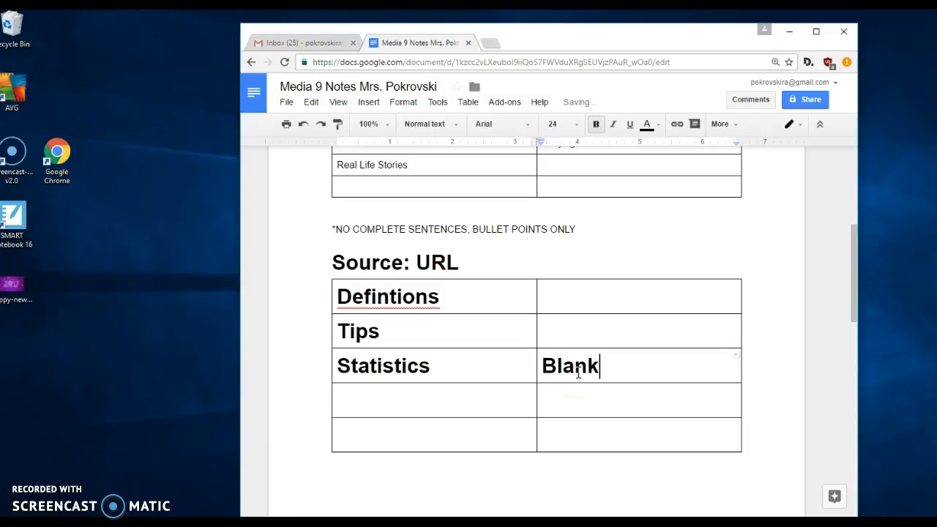
click(569, 325)
click(569, 305)
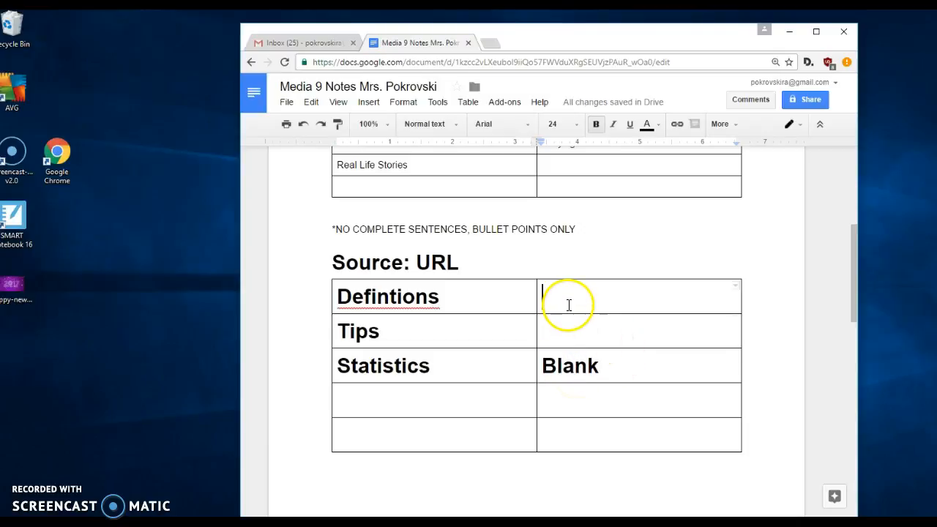
text(Blank)
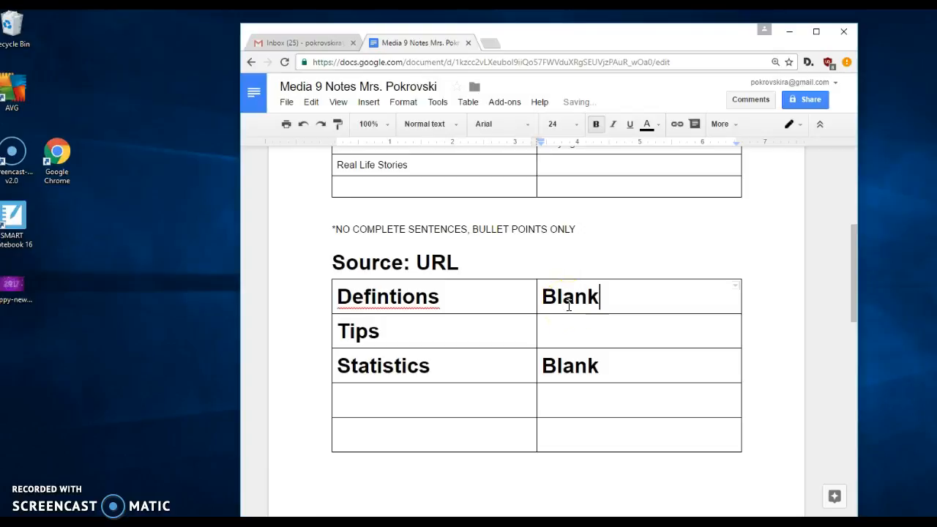
click(569, 326)
click(443, 403)
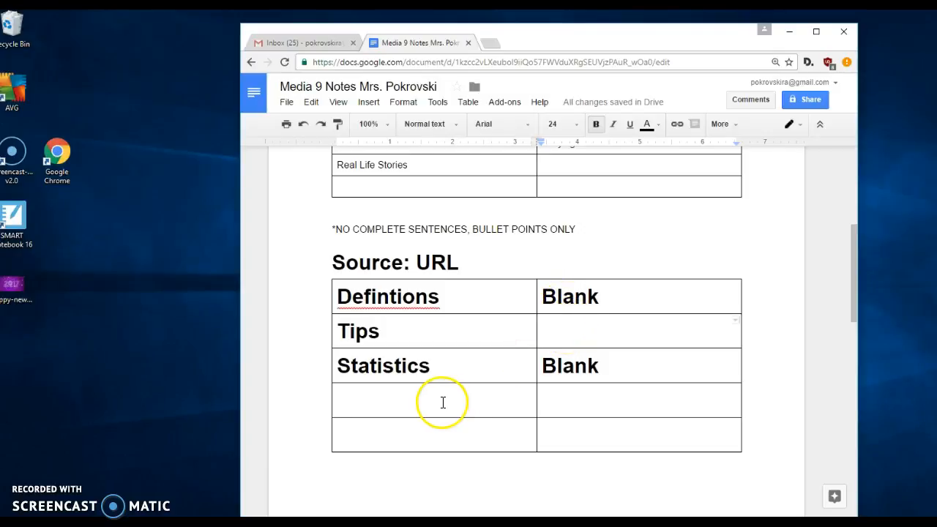
text(Real Life Stories)
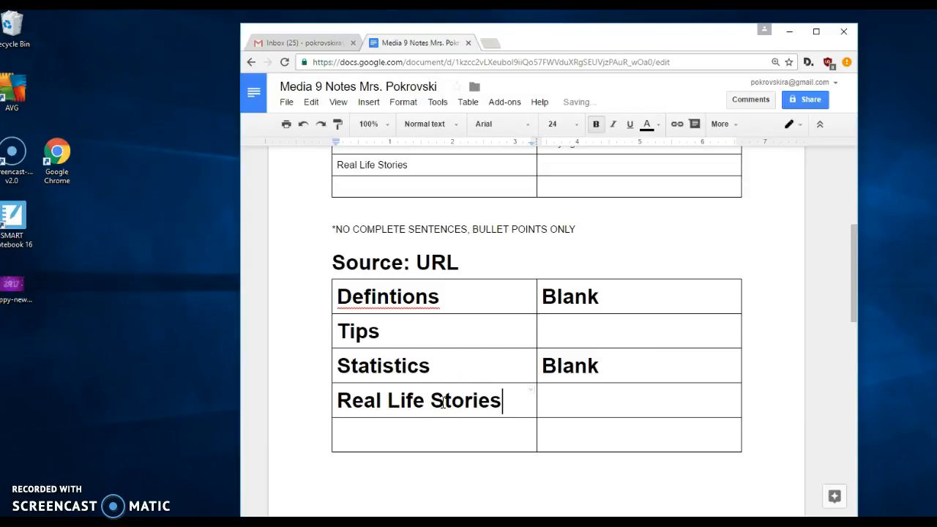
- Highlight the document's web address and view a new browser tab before returning to the notes document
click(459, 268)
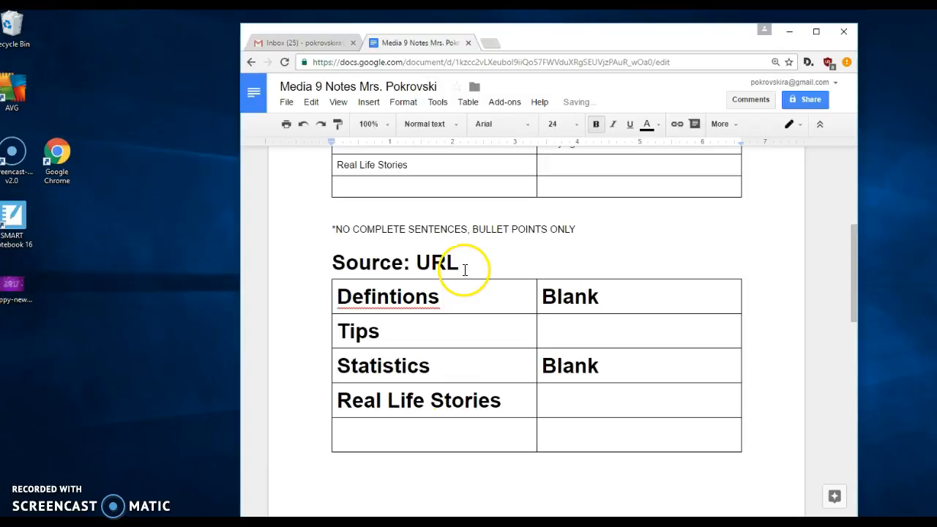
drag(323, 61, 674, 58)
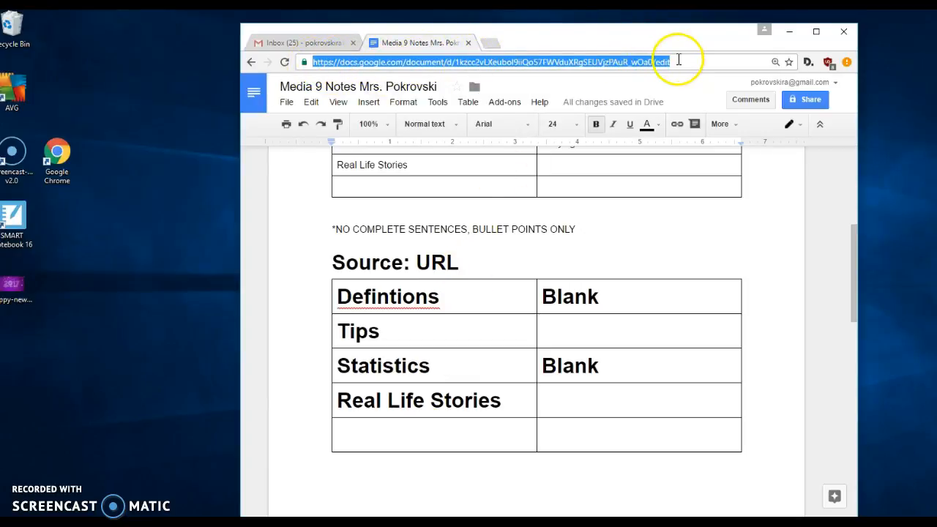
click(489, 42)
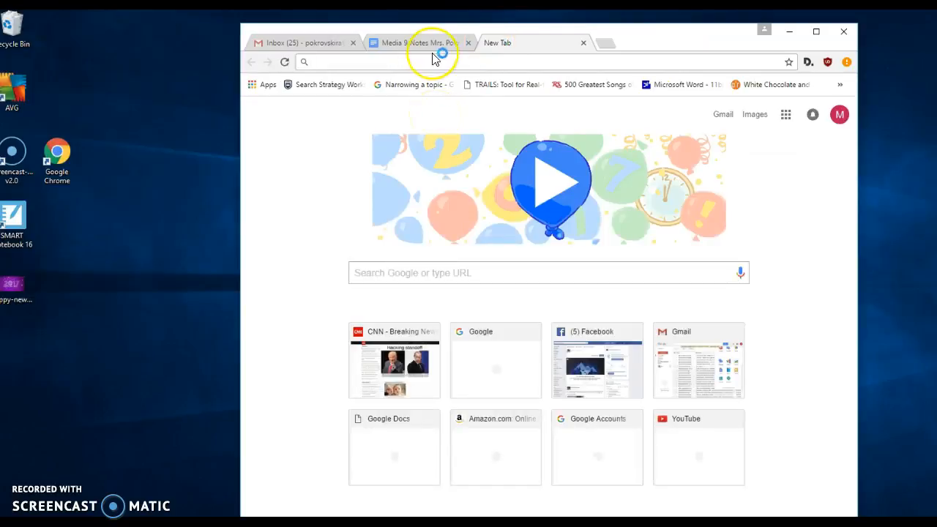
click(418, 42)
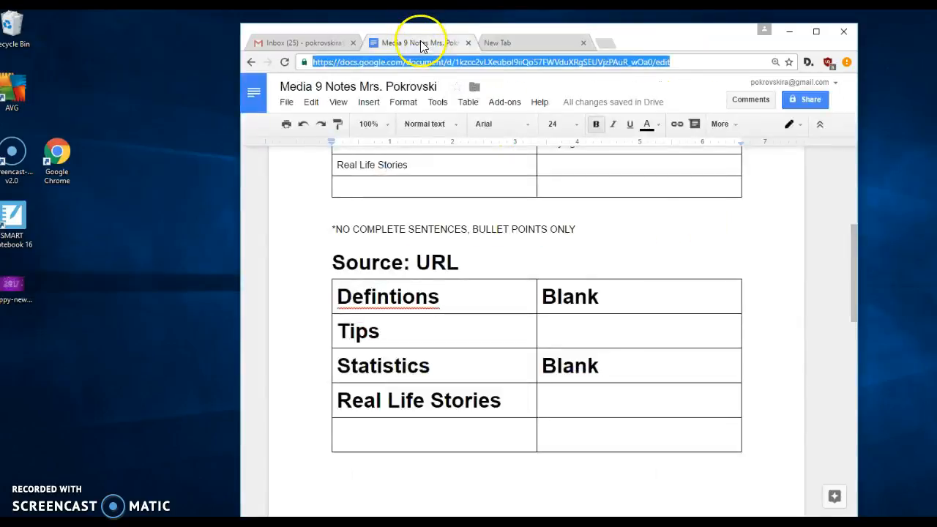
- Begin a parenthetical remark "(USED" after "URL" in the second source heading
click(474, 263)
text((U)
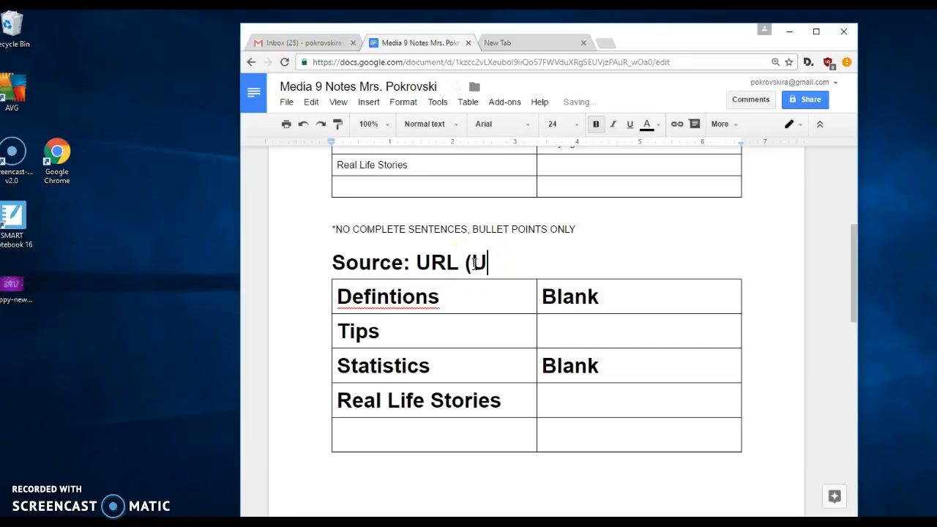
text(SED)
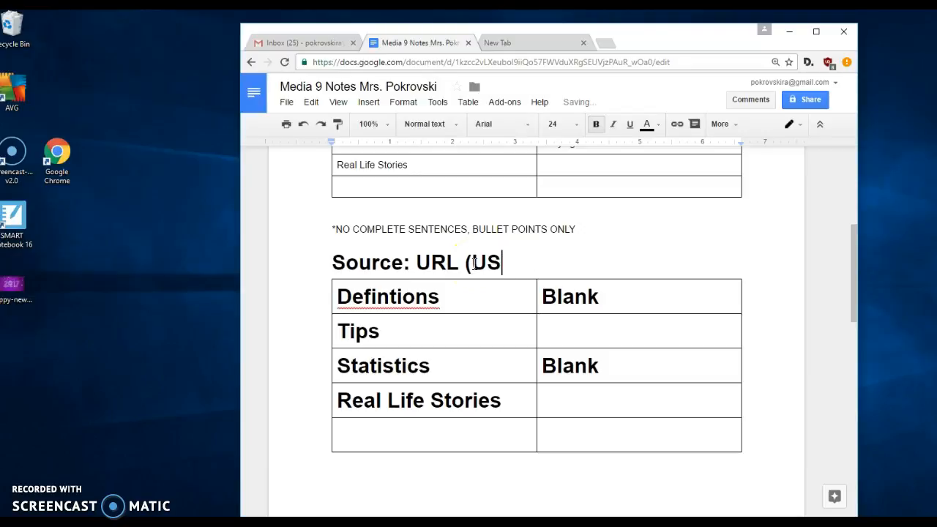